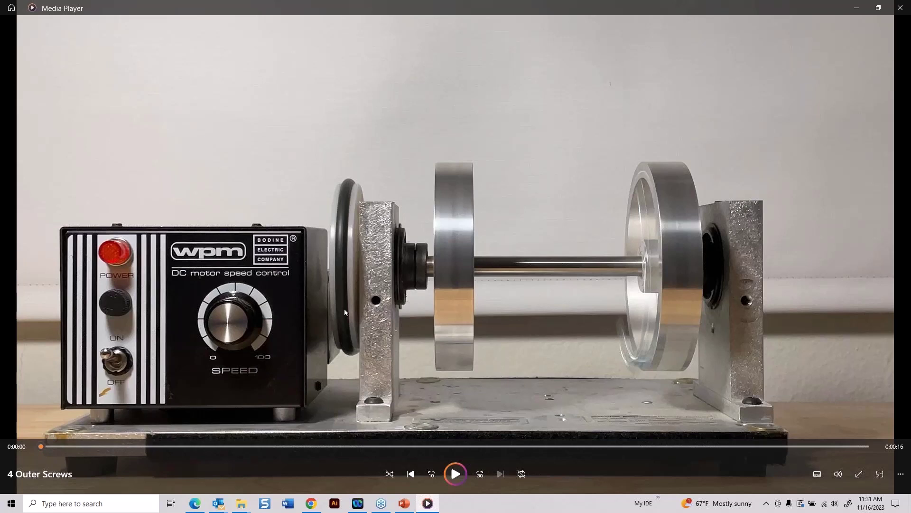
- Play the 4 Outer Screws video of the rotor twice, closing the player after each playback
{"action": "left_click", "coordinate": [454, 474]}
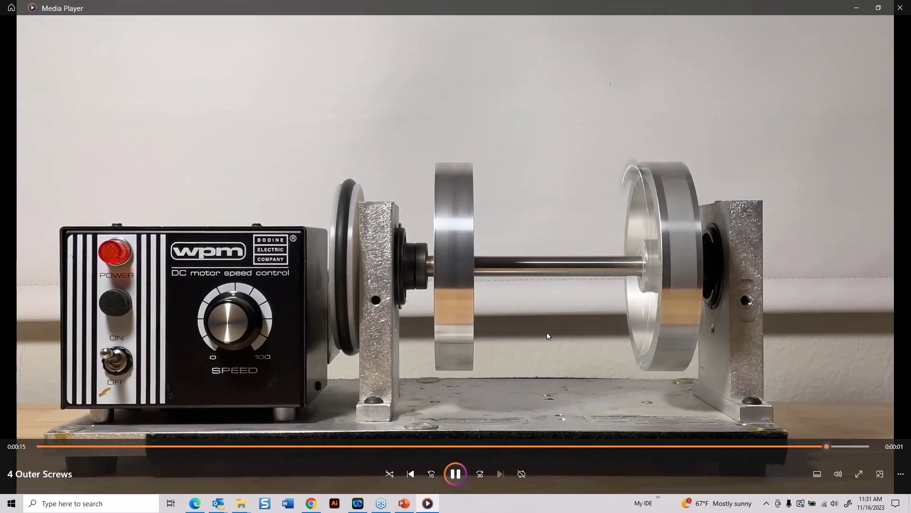
{"action": "left_click", "coordinate": [903, 12]}
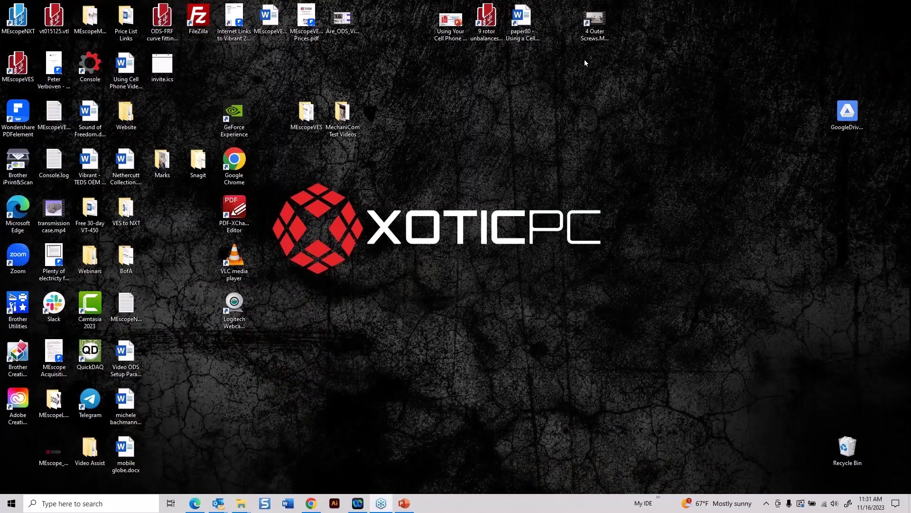
{"action": "double_click", "coordinate": [597, 33]}
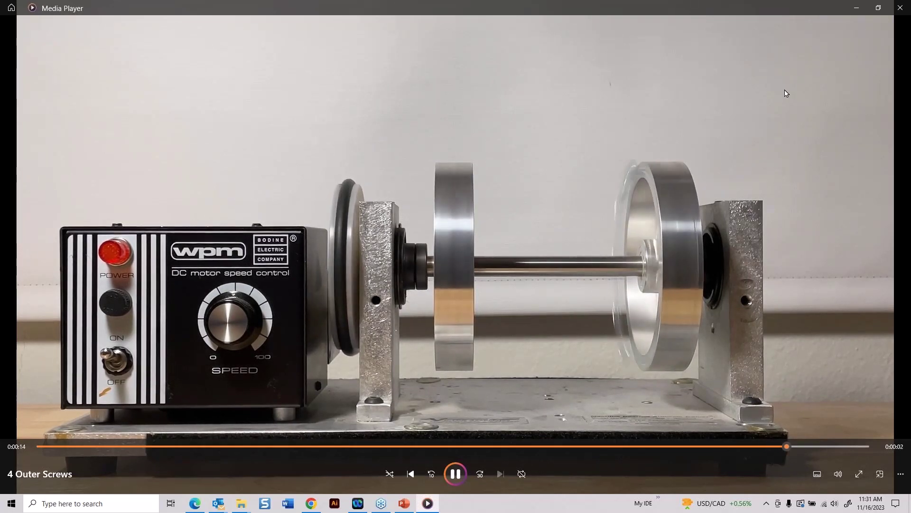
{"action": "left_click", "coordinate": [899, 8]}
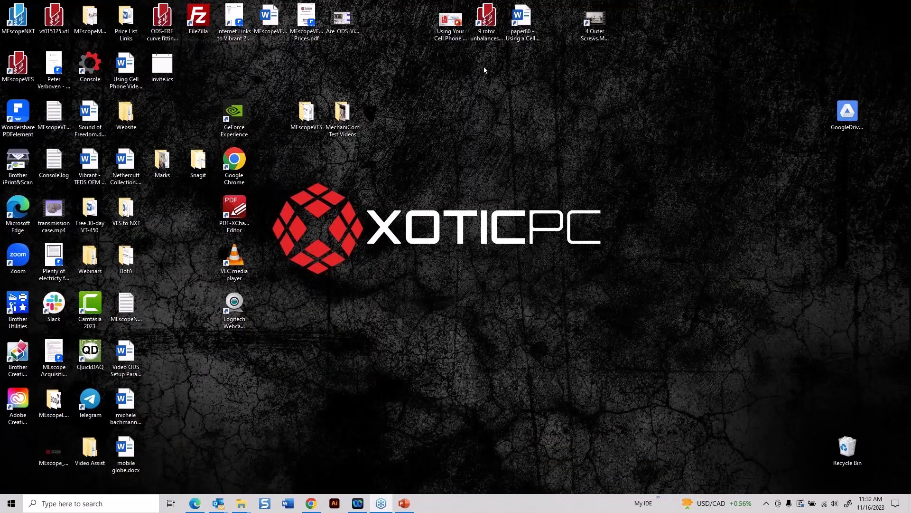
- Open the 9 rotor unbalances project maximized and reveal the M#s spreadsheet beside the data block graph
{"action": "double_click", "coordinate": [486, 23]}
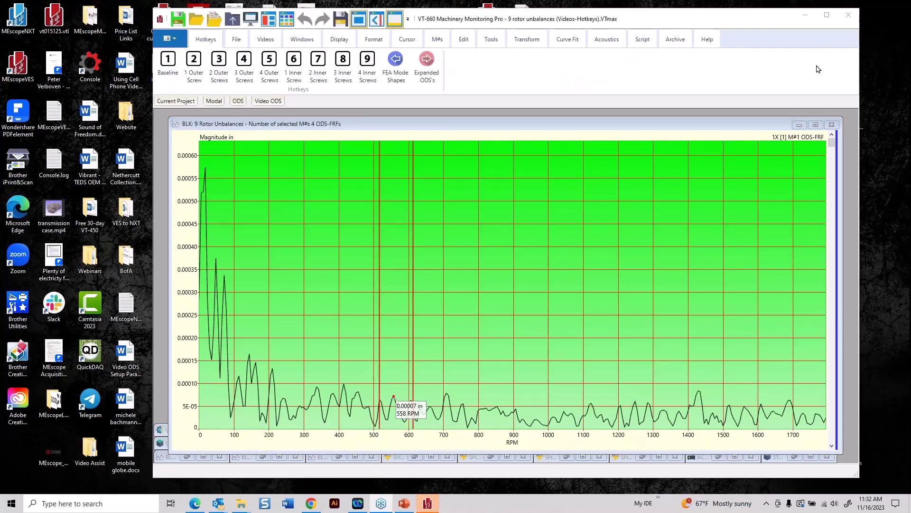
{"action": "left_click", "coordinate": [828, 17]}
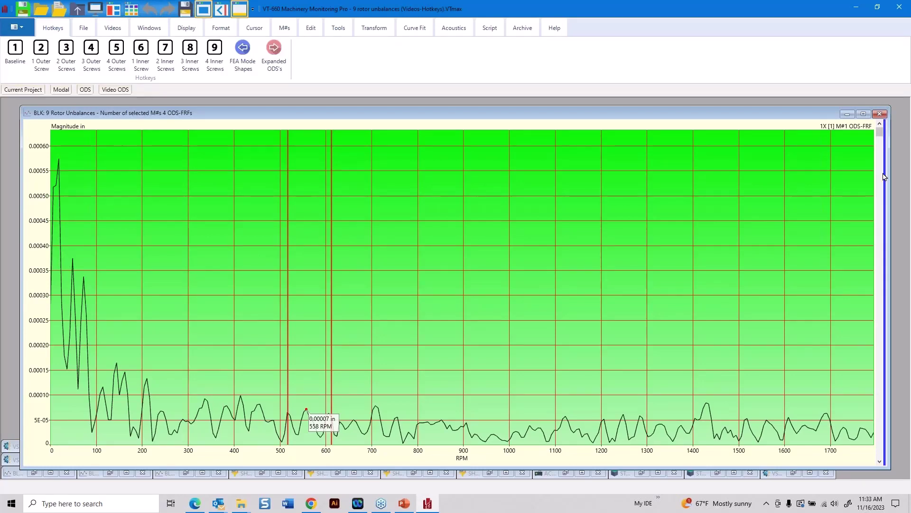
{"action": "left_click_drag", "start_coordinate": [884, 172], "coordinate": [643, 161]}
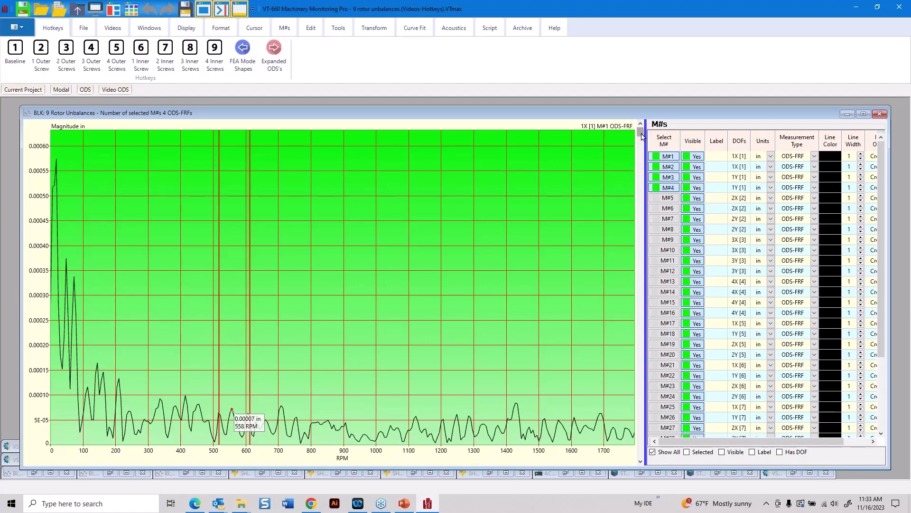
- Display the M#36 trace in the data block and move the peak cursor band onto the peak near 1000 RPM
{"action": "mouse_move", "coordinate": [641, 137]}
{"action": "left_mouse_down"}
{"action": "mouse_move", "coordinate": [641, 422]}
{"action": "mouse_move", "coordinate": [691, 463]}
{"action": "mouse_move", "coordinate": [627, 340]}
{"action": "mouse_move", "coordinate": [620, 140]}
{"action": "mouse_move", "coordinate": [636, 153]}
{"action": "mouse_move", "coordinate": [642, 131]}
{"action": "left_mouse_up"}
{"action": "left_click_drag", "start_coordinate": [640, 133], "coordinate": [639, 454]}
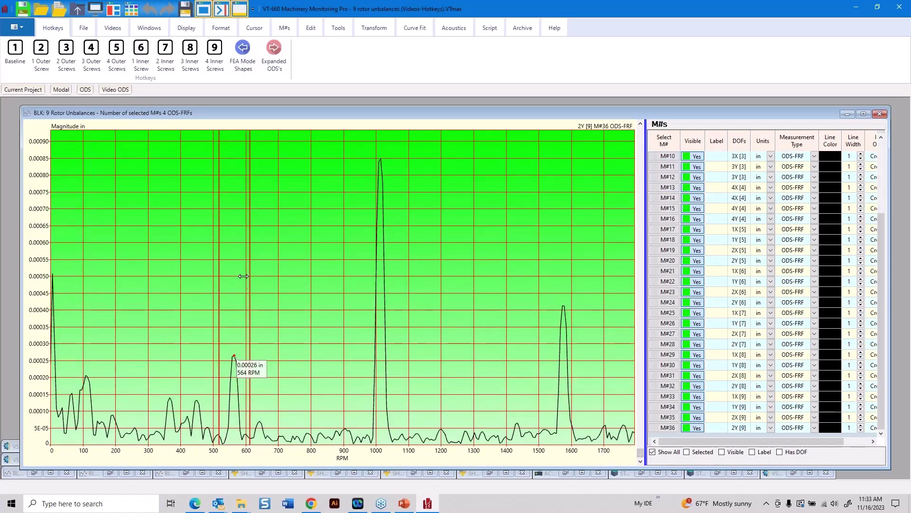
{"action": "left_click_drag", "start_coordinate": [234, 270], "coordinate": [365, 273]}
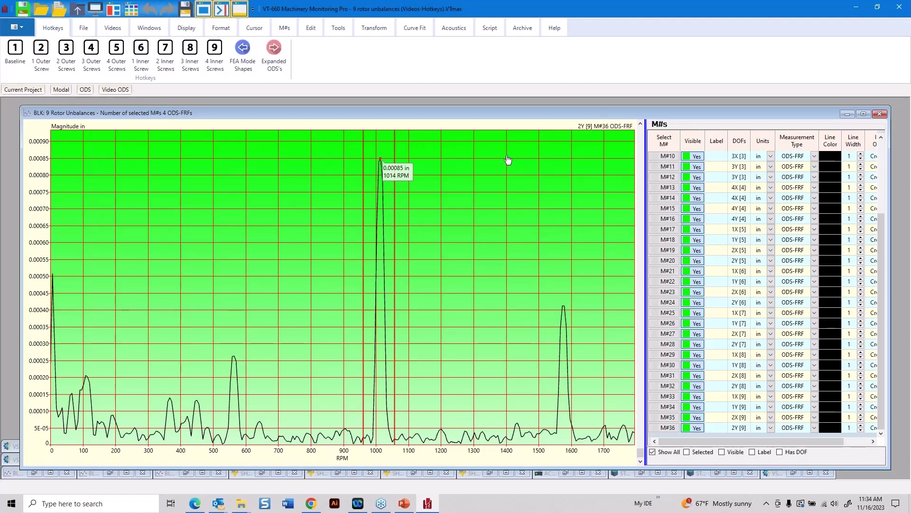
- Format the data block graph as a strip chart showing 4 traces at a time
{"action": "right_click", "coordinate": [559, 139]}
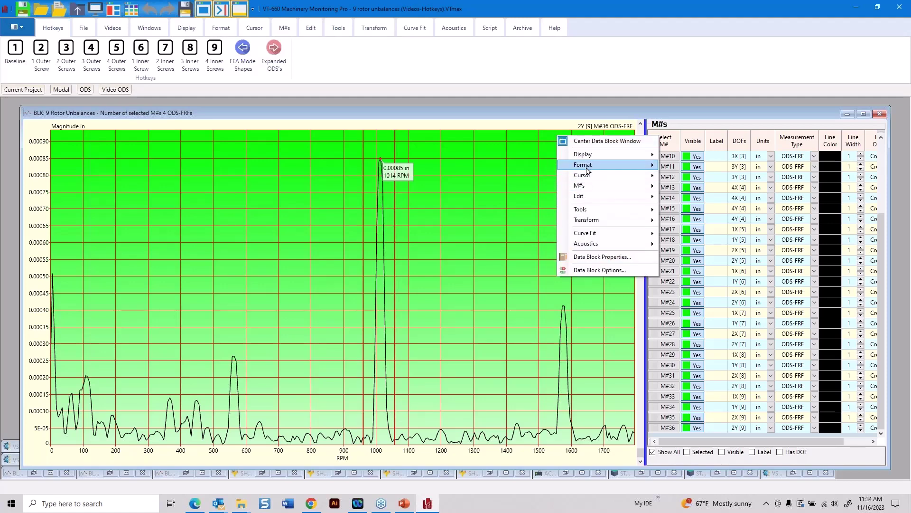
{"action": "mouse_move", "coordinate": [587, 170]}
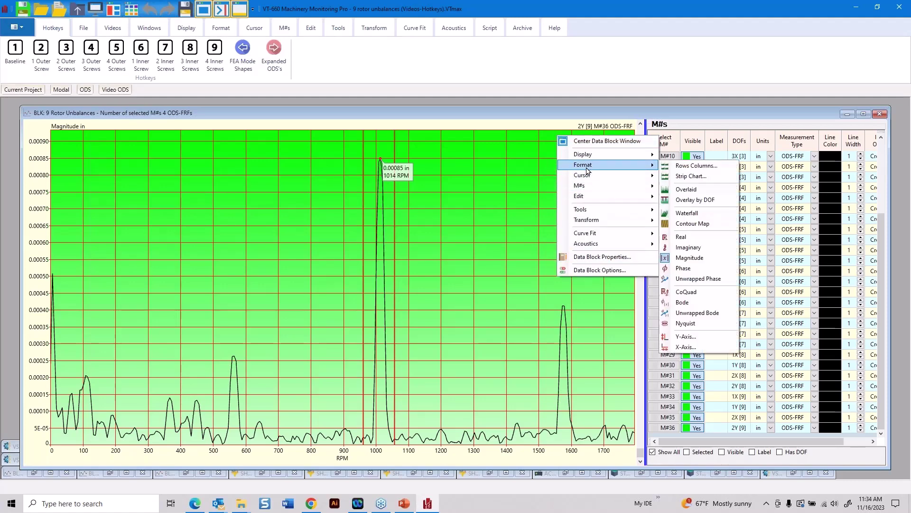
{"action": "left_click", "coordinate": [698, 176]}
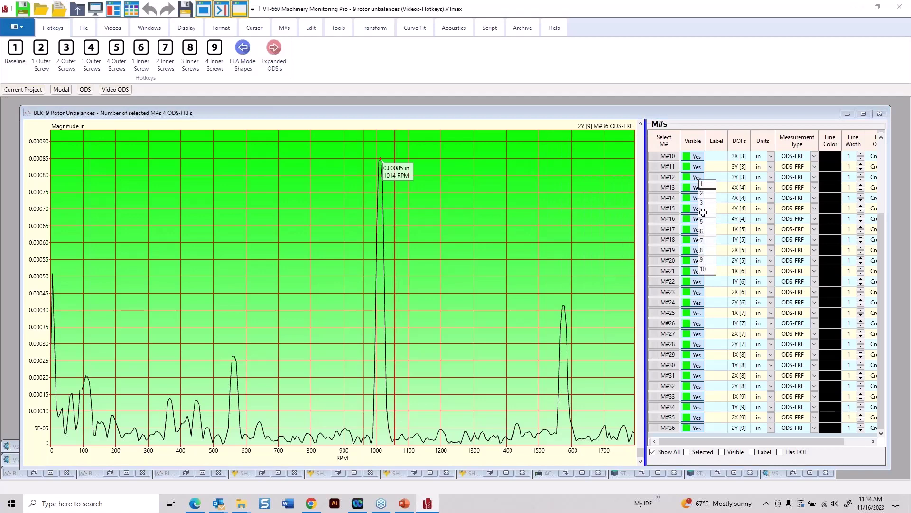
{"action": "left_click", "coordinate": [703, 211]}
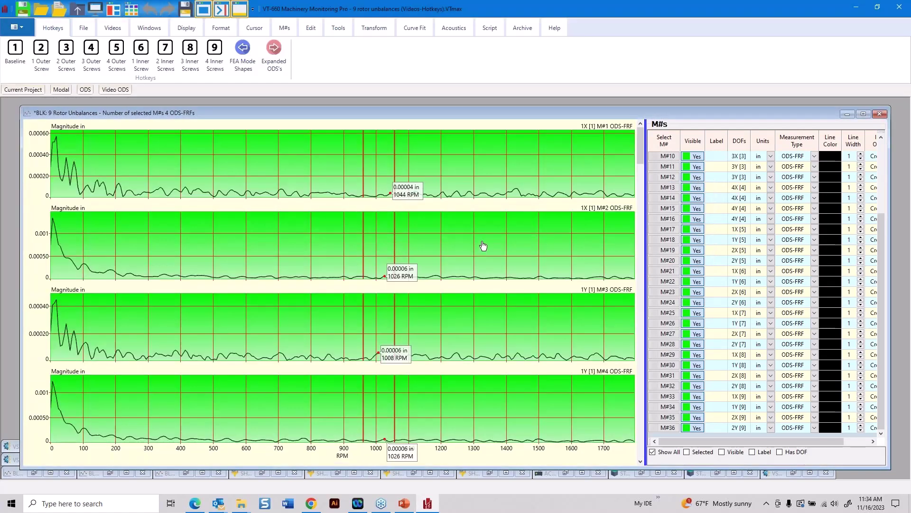
- Look through the strip chart down to M#33 through M#36 and review the rows of the M#s spreadsheet
{"action": "left_click_drag", "start_coordinate": [640, 147], "coordinate": [658, 480]}
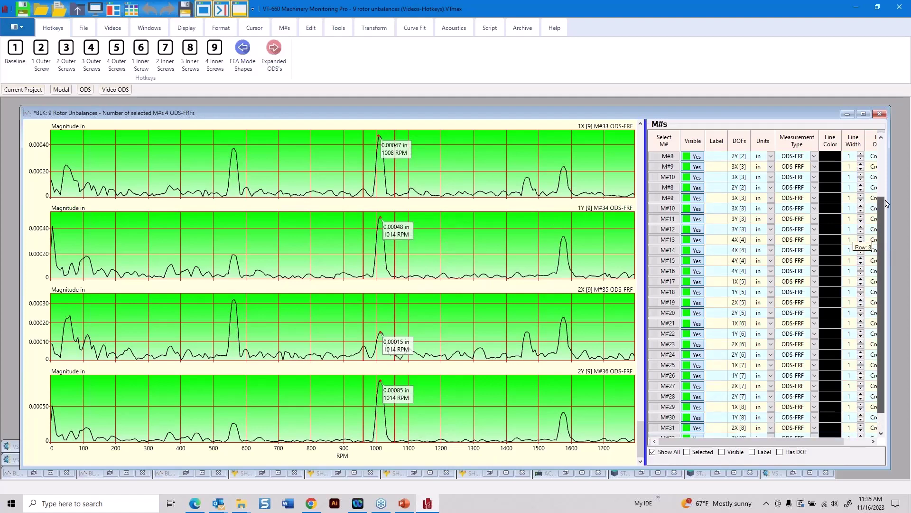
{"action": "left_click_drag", "start_coordinate": [881, 247], "coordinate": [888, 310]}
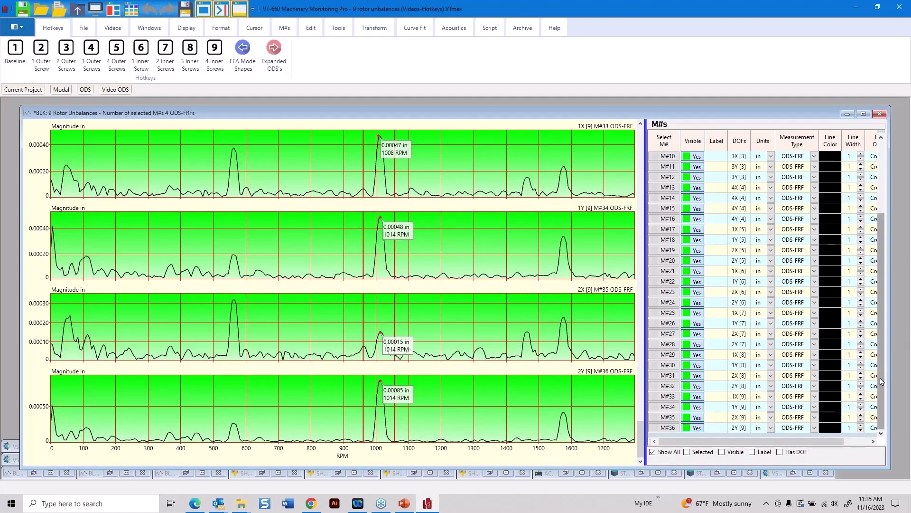
{"action": "left_click_drag", "start_coordinate": [882, 370], "coordinate": [896, 236]}
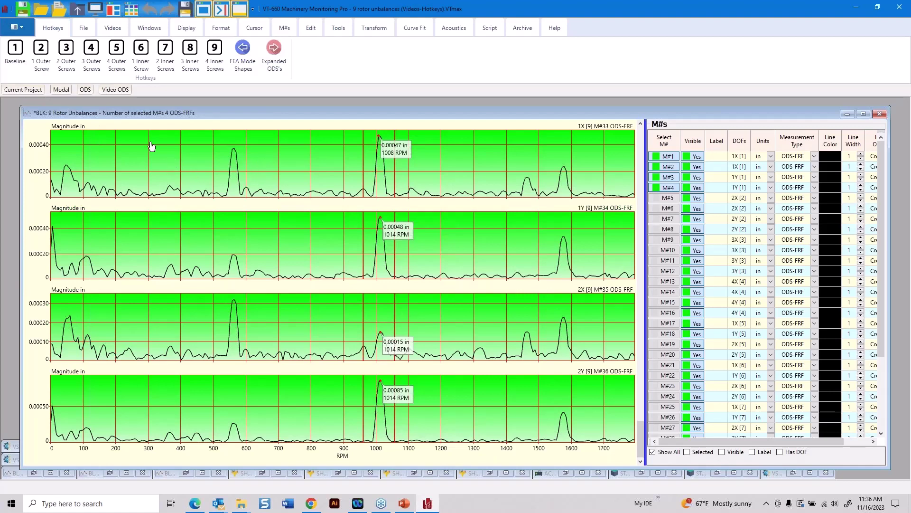
- Open the Archive Baseline script behind the Baseline hotkey and inspect its variable-assignment and Acquire An Event steps
{"action": "left_click", "coordinate": [17, 54]}
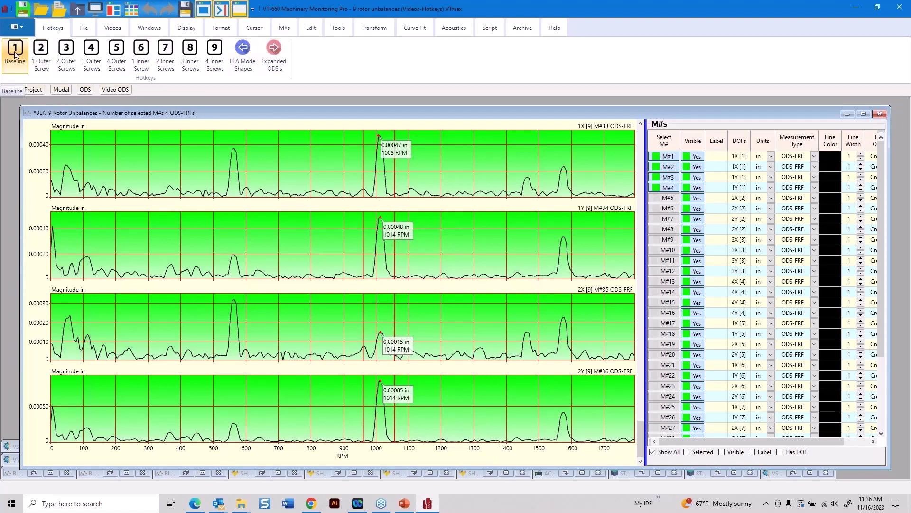
{"action": "left_click", "coordinate": [16, 54]}
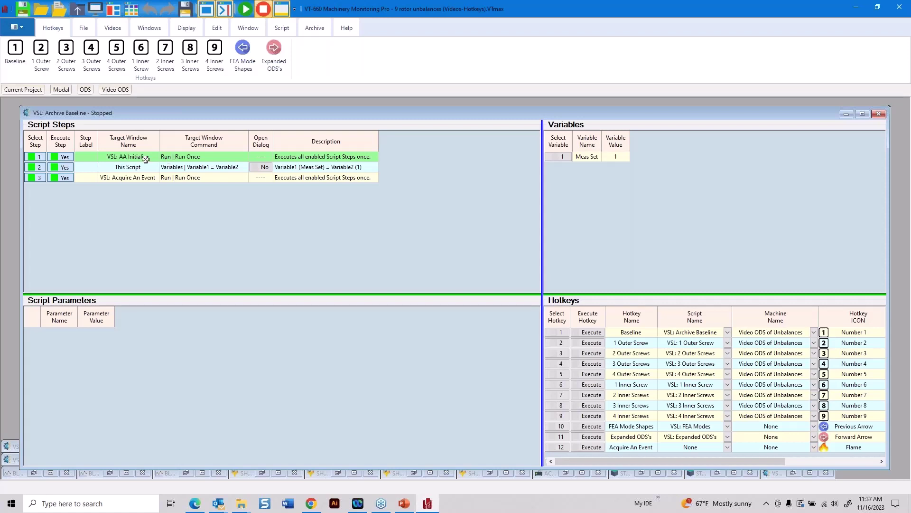
{"action": "left_click", "coordinate": [122, 169]}
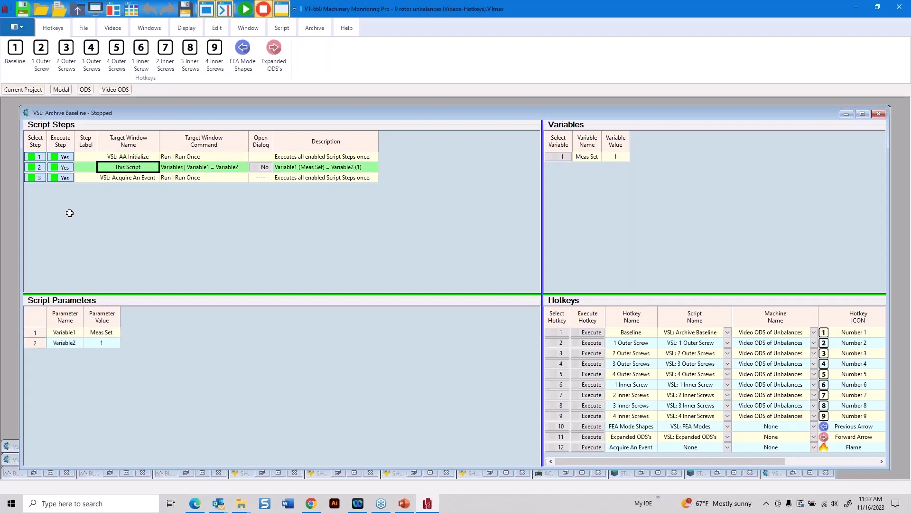
{"action": "left_click", "coordinate": [188, 171]}
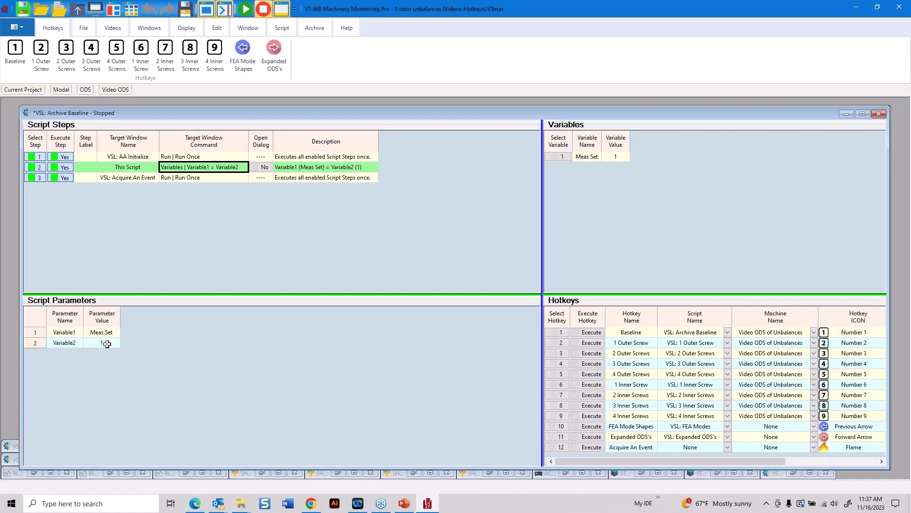
{"action": "left_click", "coordinate": [113, 179]}
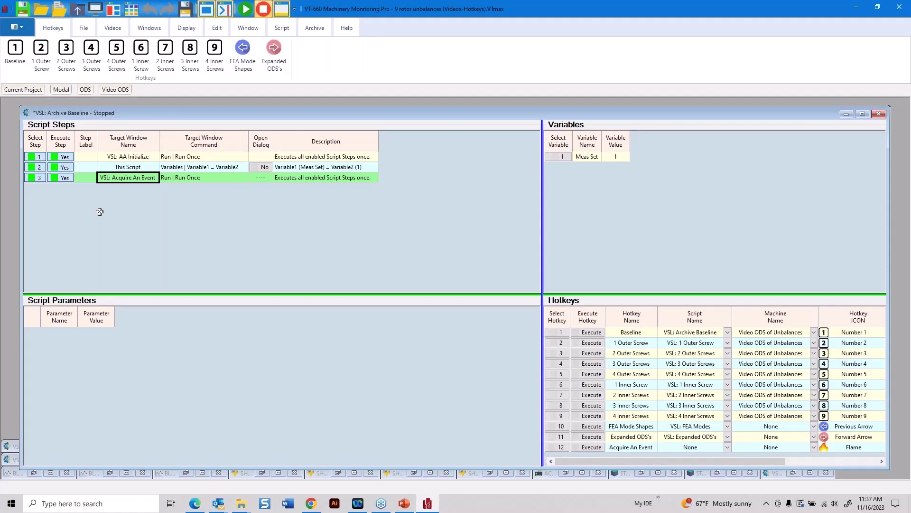
- Open the Acquire An Event script and check its Select By parameters against the Meas Set variable step in Archive Baseline
{"action": "double_click", "coordinate": [126, 177]}
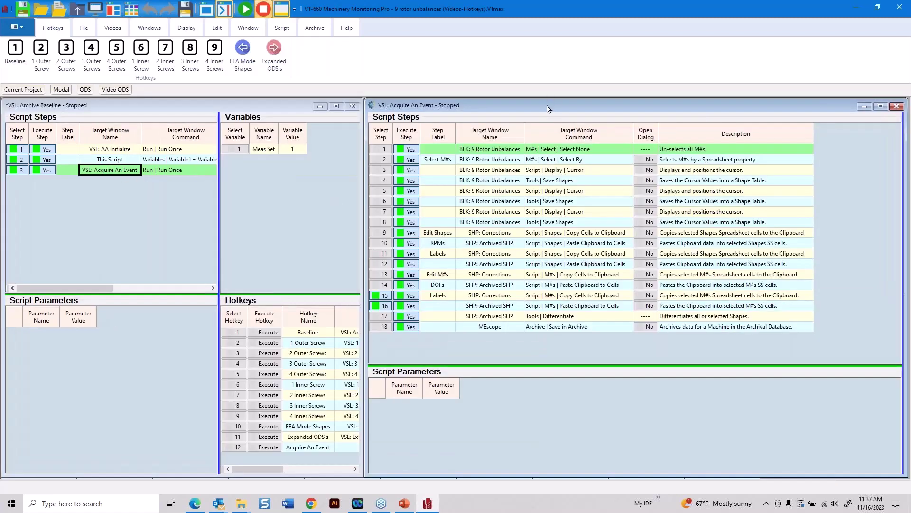
{"action": "left_click_drag", "start_coordinate": [546, 108], "coordinate": [430, 105]}
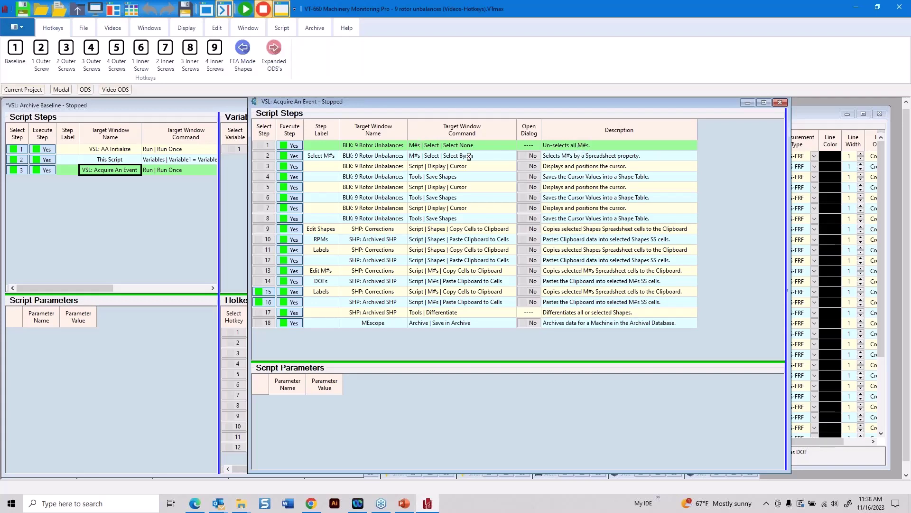
{"action": "left_click", "coordinate": [590, 157]}
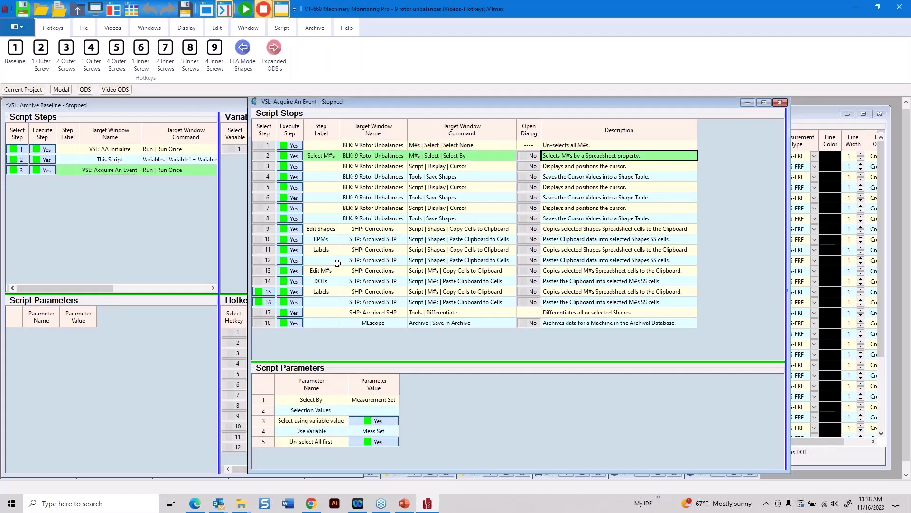
{"action": "left_click", "coordinate": [108, 158]}
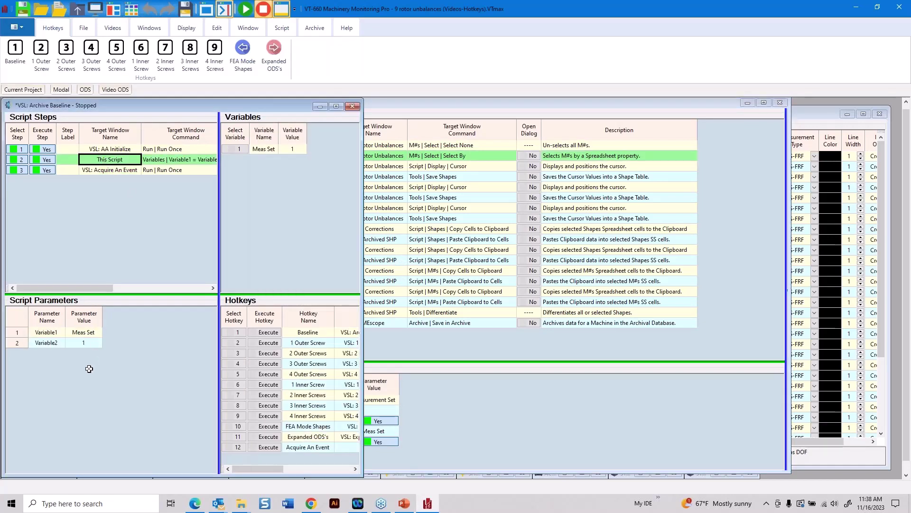
{"action": "left_click", "coordinate": [489, 154]}
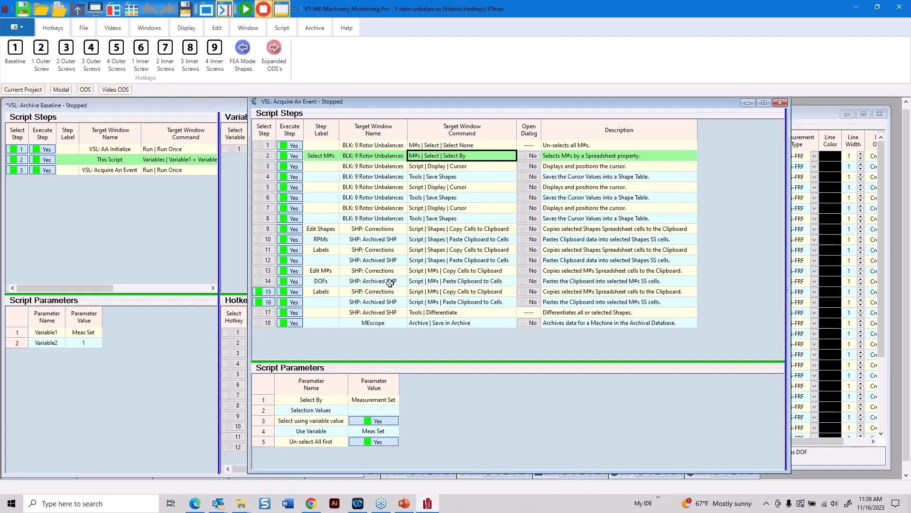
- Review the parameters of the first cursor step and arrange both script windows and the data block side by side
{"action": "left_click", "coordinate": [460, 167]}
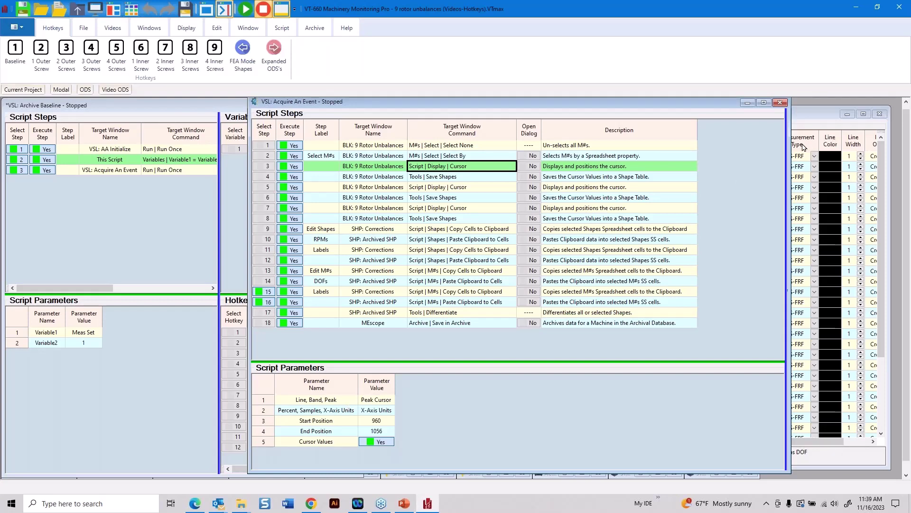
{"action": "left_click_drag", "start_coordinate": [683, 108], "coordinate": [527, 237]}
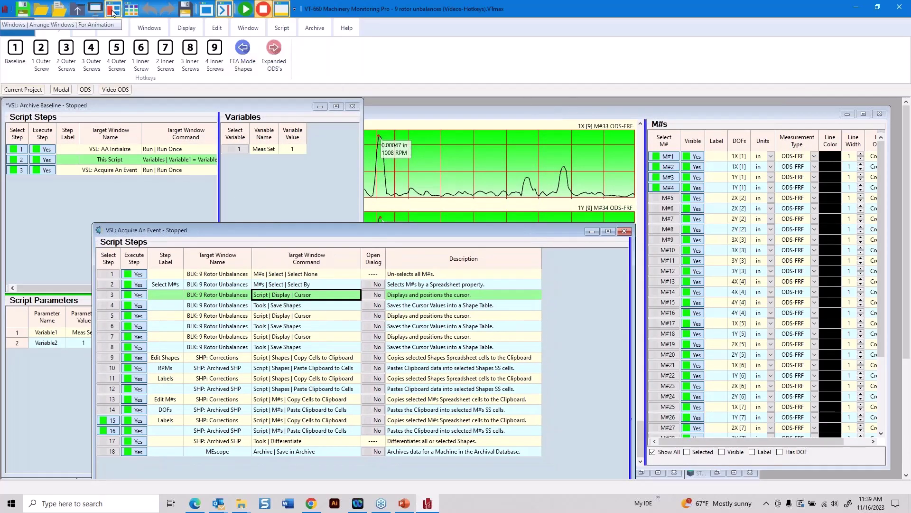
{"action": "left_click", "coordinate": [132, 10]}
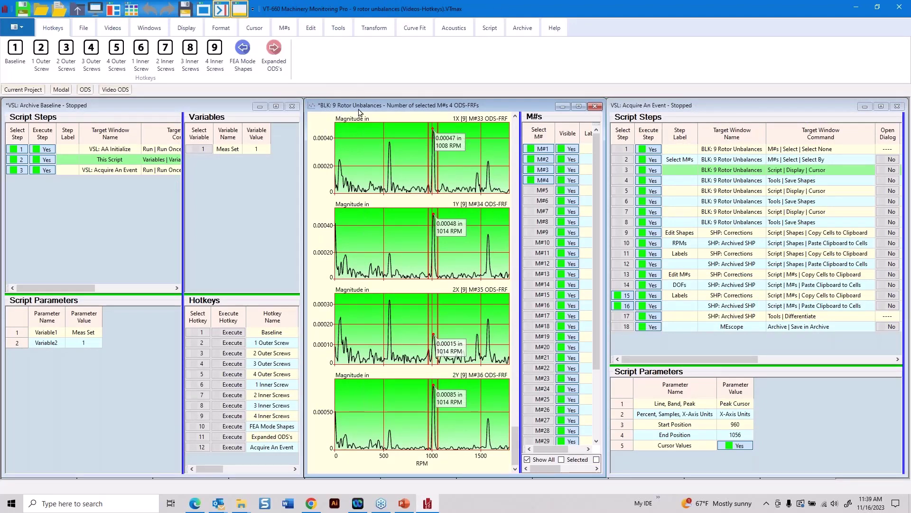
- Review the parameters of the remaining cursor and Save Shapes steps, 4 through 8, in the Acquire An Event script
{"action": "left_click", "coordinate": [807, 181]}
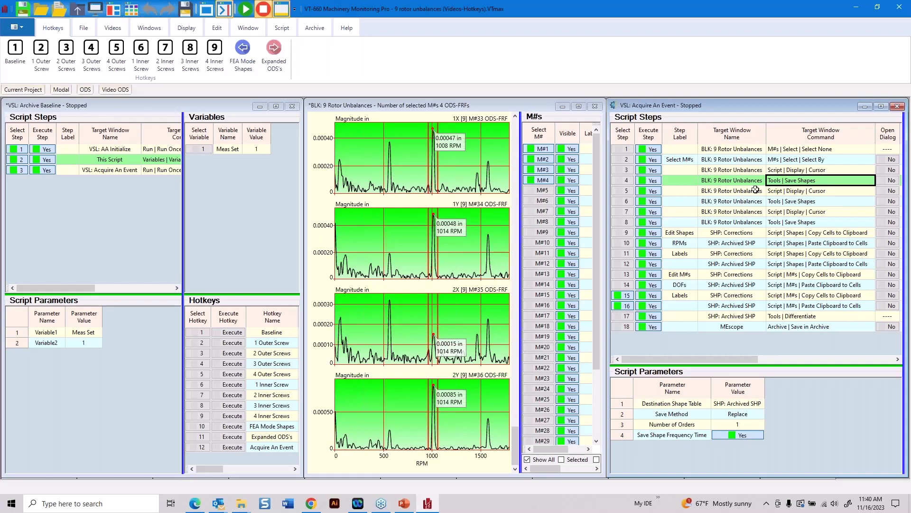
{"action": "left_click", "coordinate": [813, 192]}
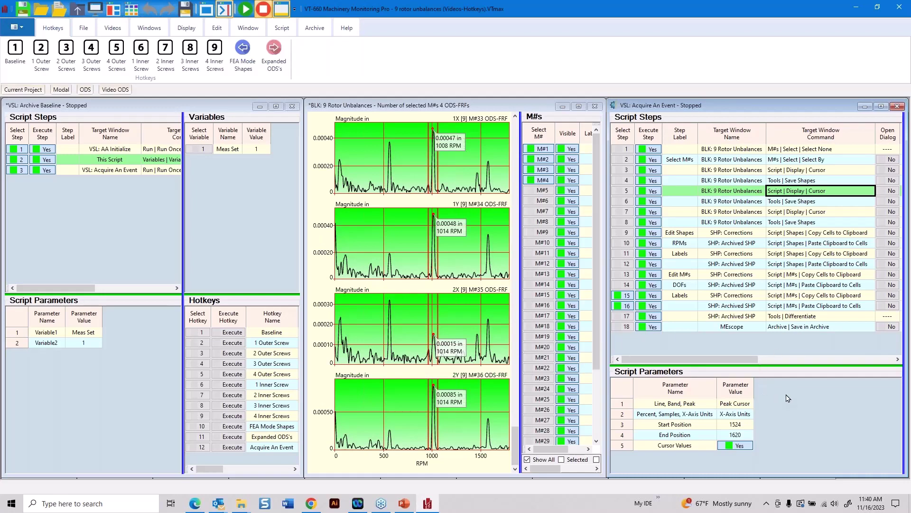
{"action": "left_click", "coordinate": [791, 201]}
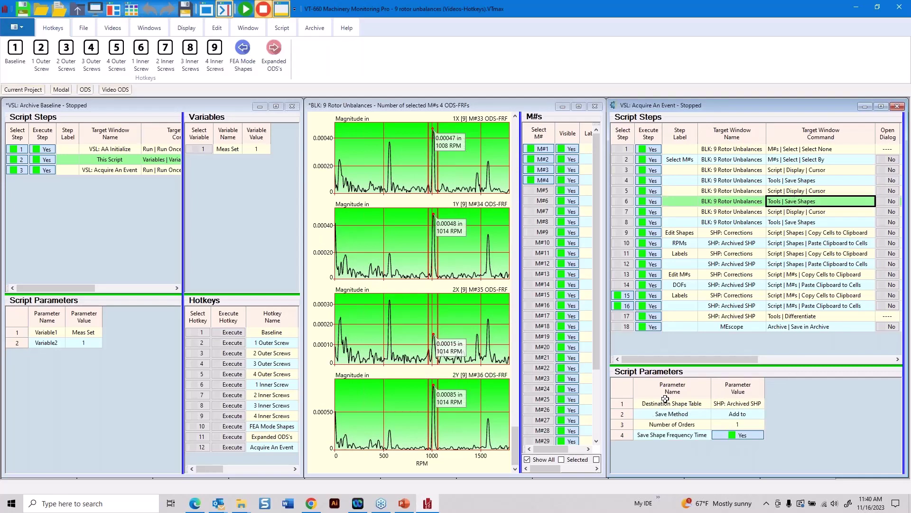
{"action": "left_click", "coordinate": [788, 212]}
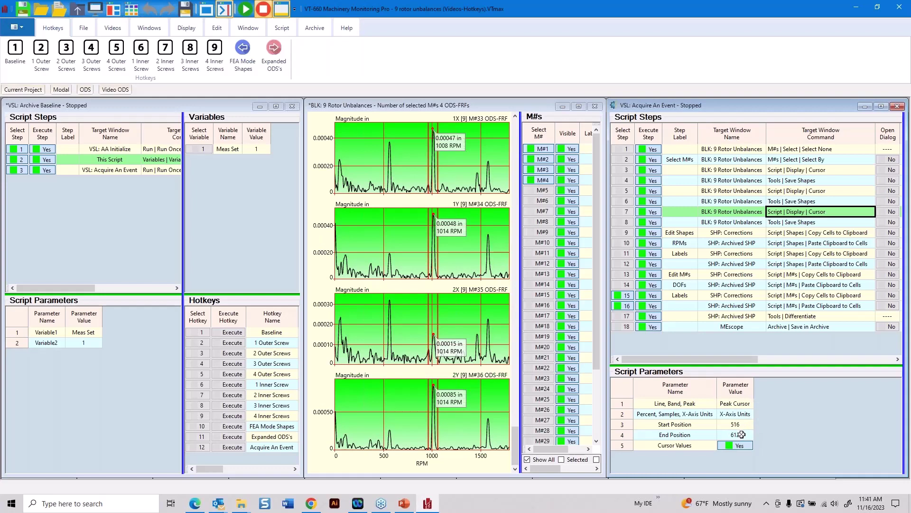
{"action": "left_click", "coordinate": [789, 221]}
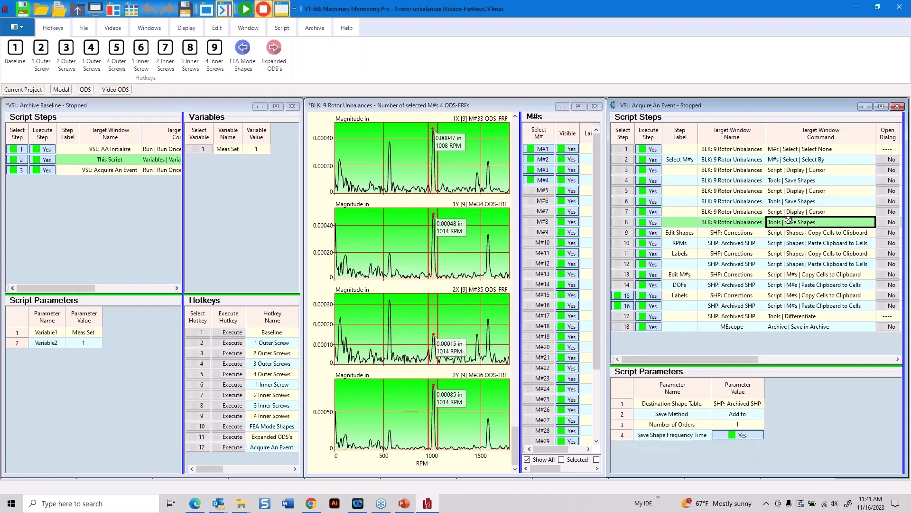
- Review the script steps that copy shape and M# cells from SHP: Corrections and paste them into SHP: Archived SHP
{"action": "left_click", "coordinate": [796, 232]}
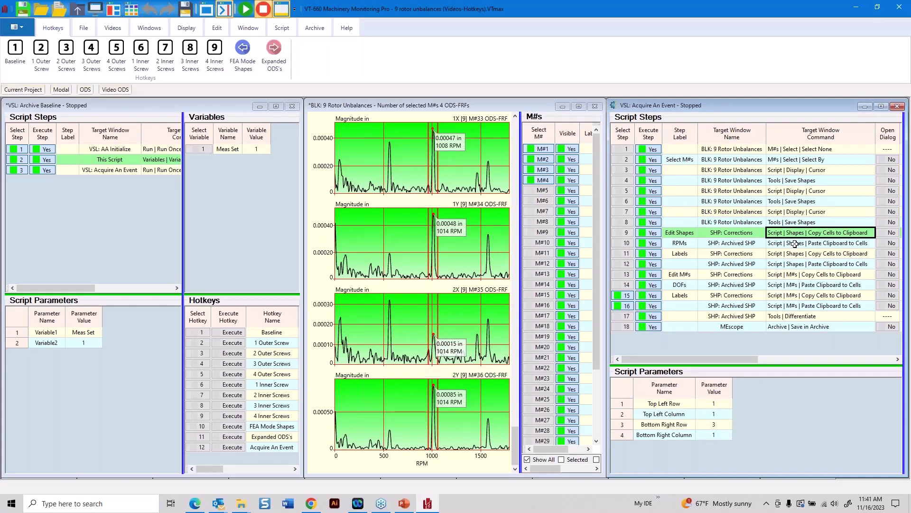
{"action": "left_click", "coordinate": [797, 244]}
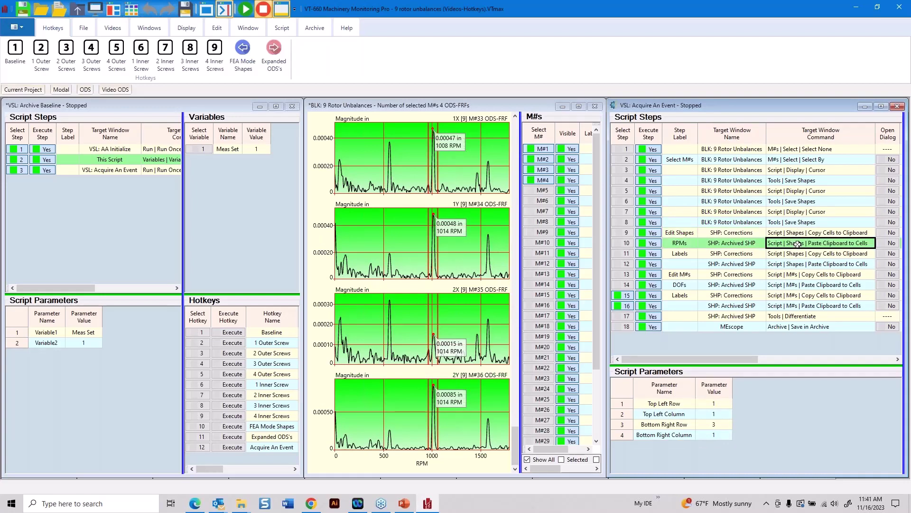
{"action": "left_click", "coordinate": [795, 251]}
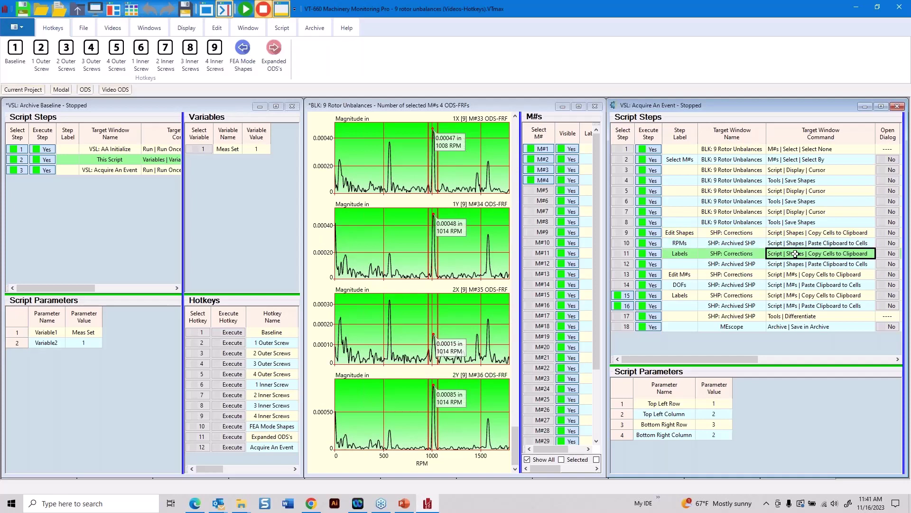
{"action": "left_click", "coordinate": [796, 262]}
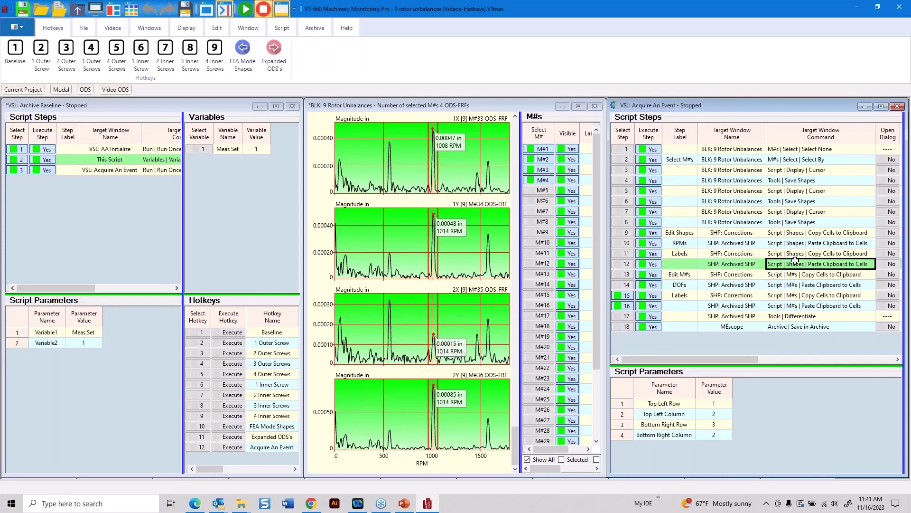
{"action": "left_click", "coordinate": [731, 233]}
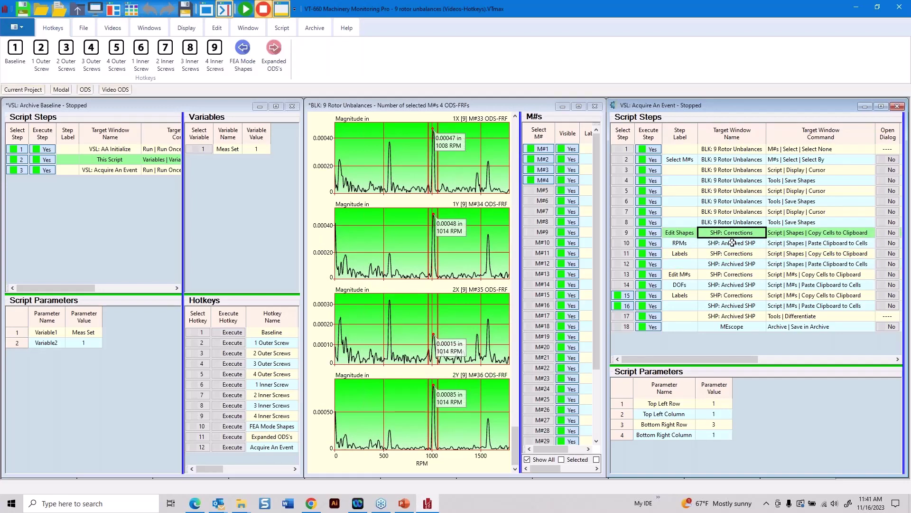
{"action": "left_click", "coordinate": [736, 276]}
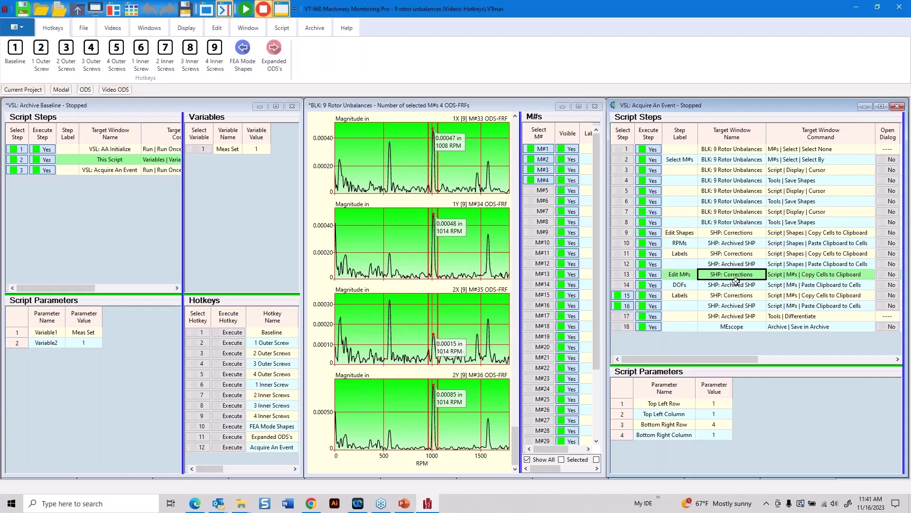
- Inspect the Differentiate and Save in Archive steps, checking the choices for the archive step's Machine Name parameter
{"action": "left_click", "coordinate": [736, 316]}
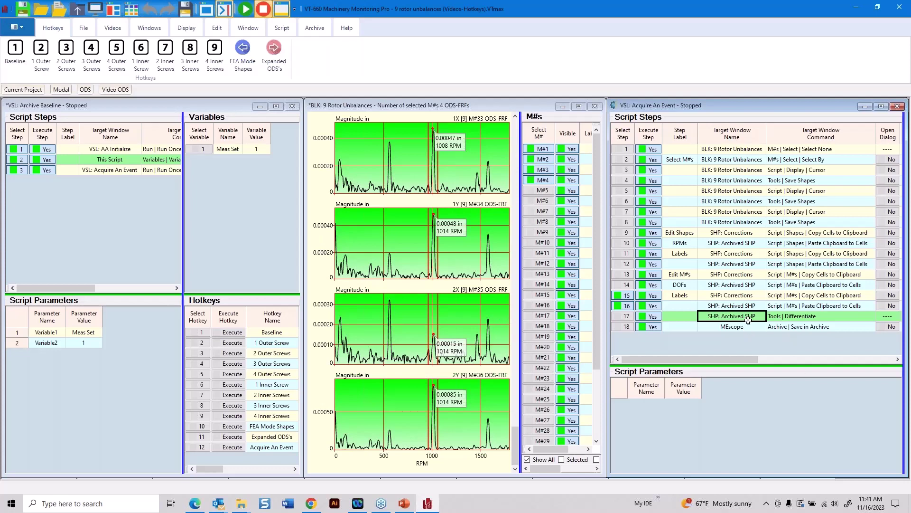
{"action": "left_click", "coordinate": [813, 327]}
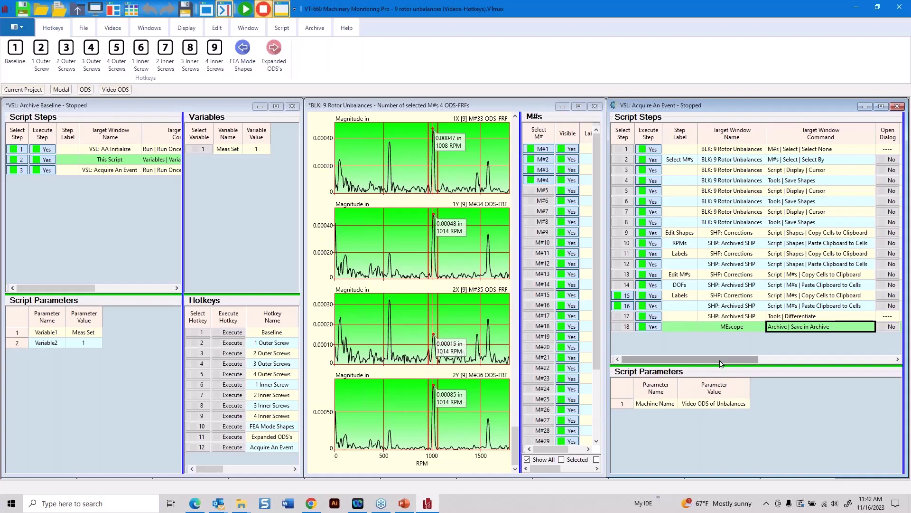
{"action": "left_click", "coordinate": [717, 404]}
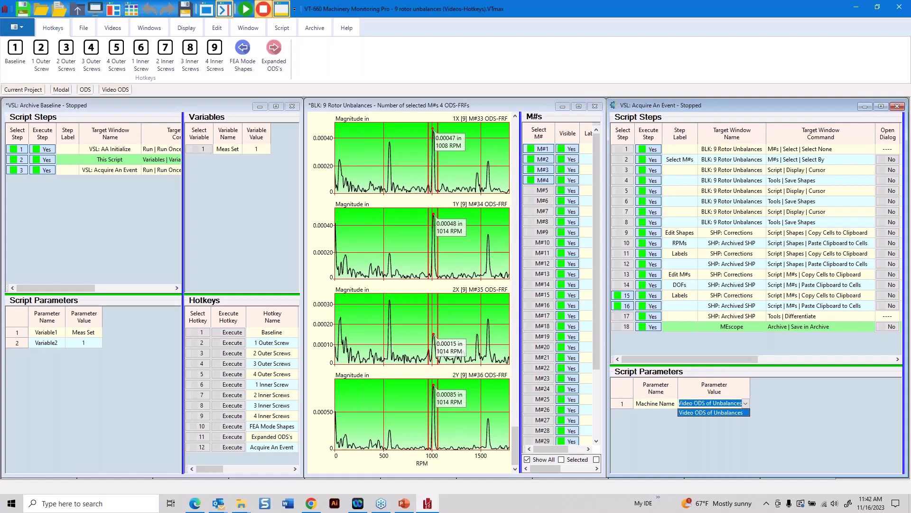
{"action": "left_click", "coordinate": [821, 394]}
{"action": "left_click", "coordinate": [728, 401]}
{"action": "left_click", "coordinate": [23, 90]}
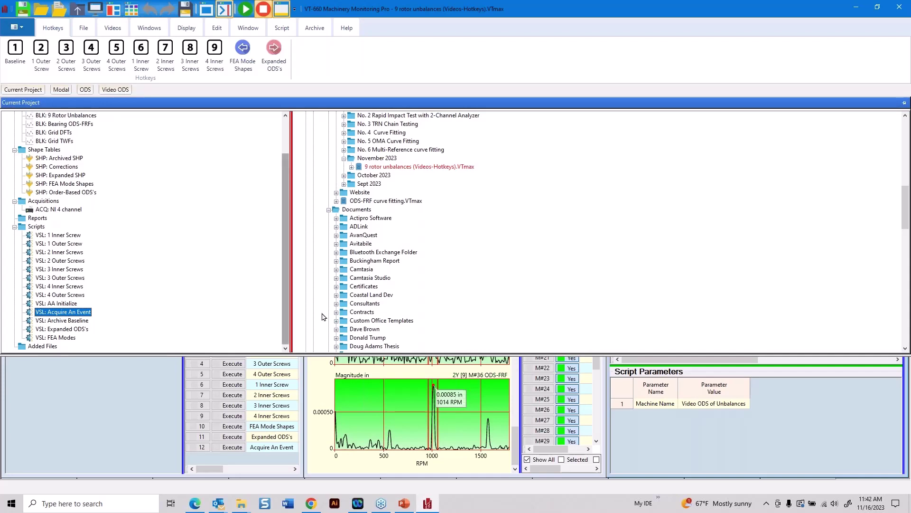
{"action": "left_click", "coordinate": [689, 403]}
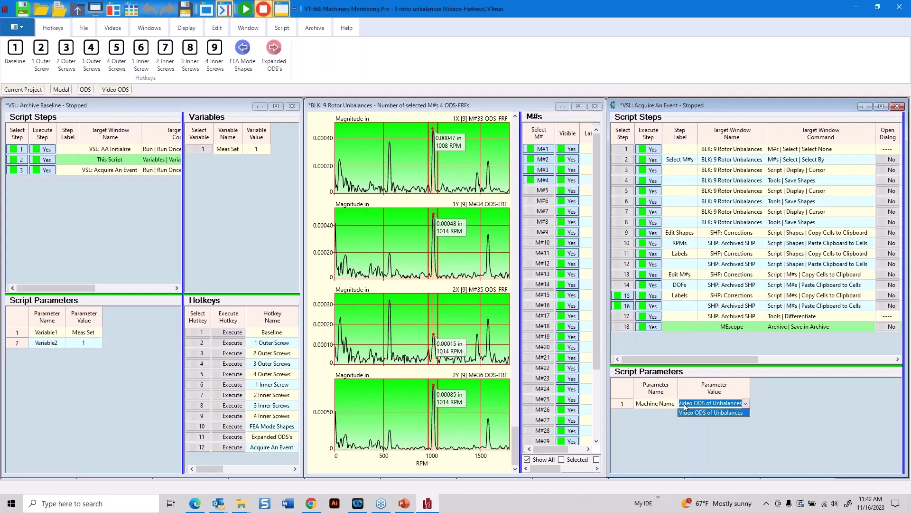
{"action": "left_click", "coordinate": [642, 403]}
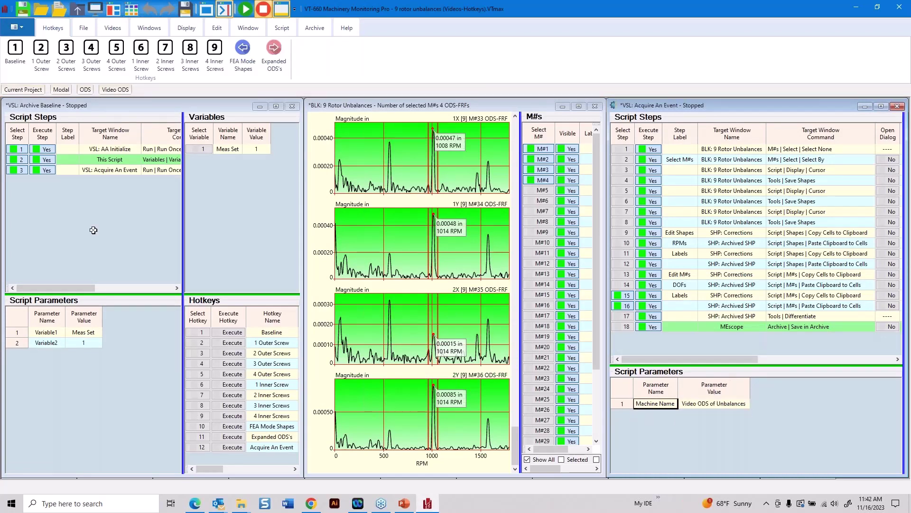
- Open the archive's Machine Setup and examine which structure and monitor shape table are selected for archiving
{"action": "left_click", "coordinate": [315, 32]}
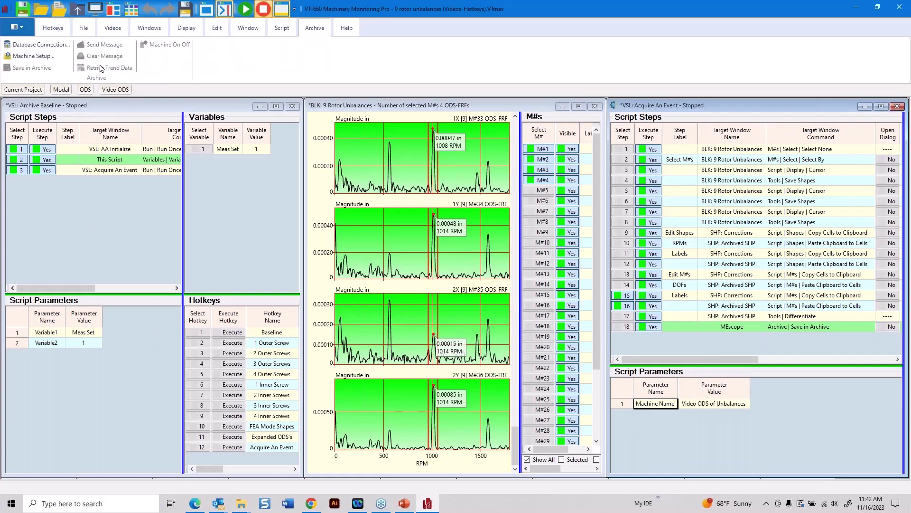
{"action": "left_click", "coordinate": [41, 60]}
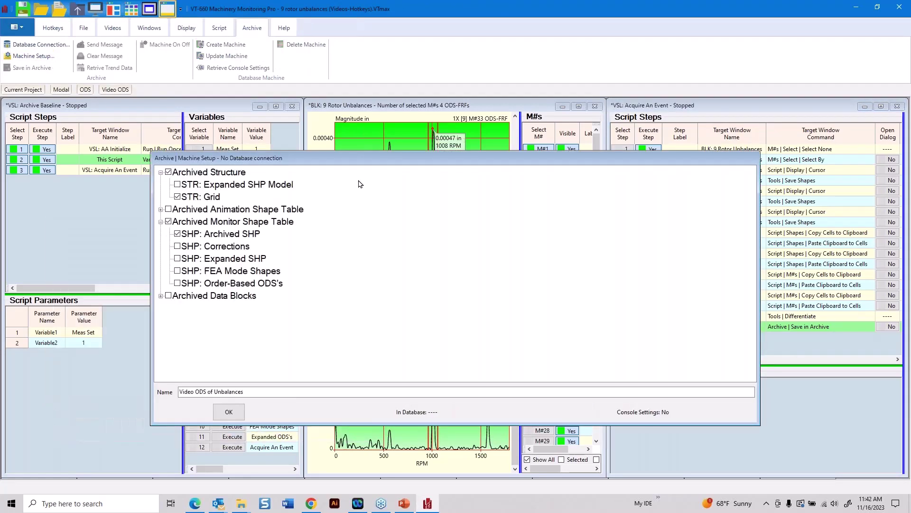
{"action": "left_click_drag", "start_coordinate": [367, 163], "coordinate": [363, 148]}
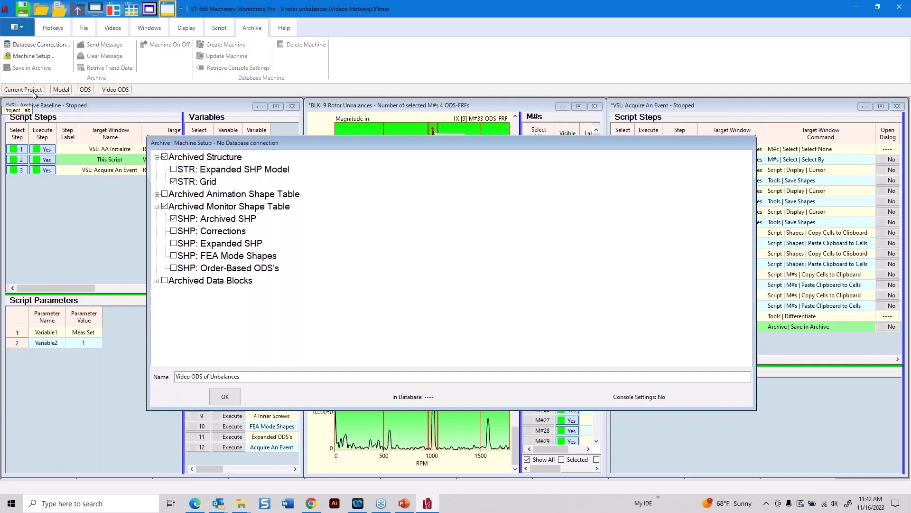
- Open the STR: Grid structure from the current project and show its points over the rotor photo, then minimize its window
{"action": "mouse_move", "coordinate": [35, 92]}
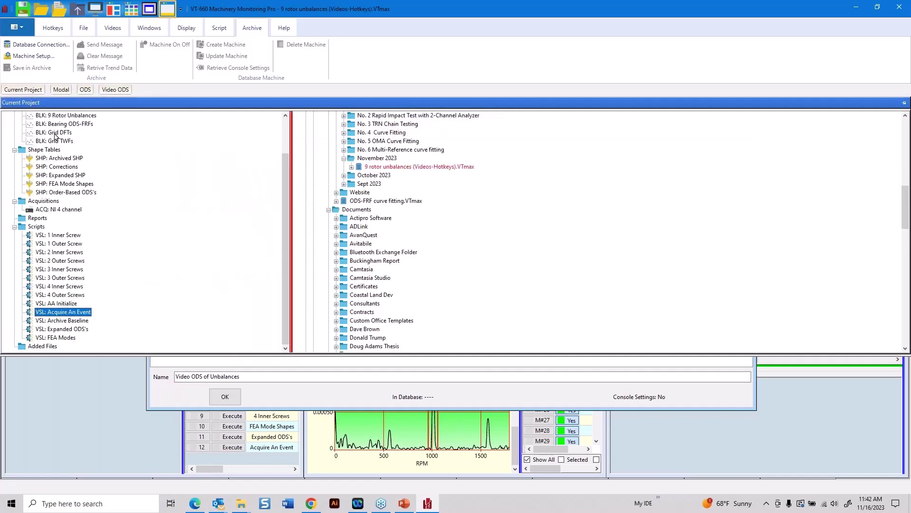
{"action": "scroll", "coordinate": [50, 147], "scroll_direction": "up", "scroll_amount": 2}
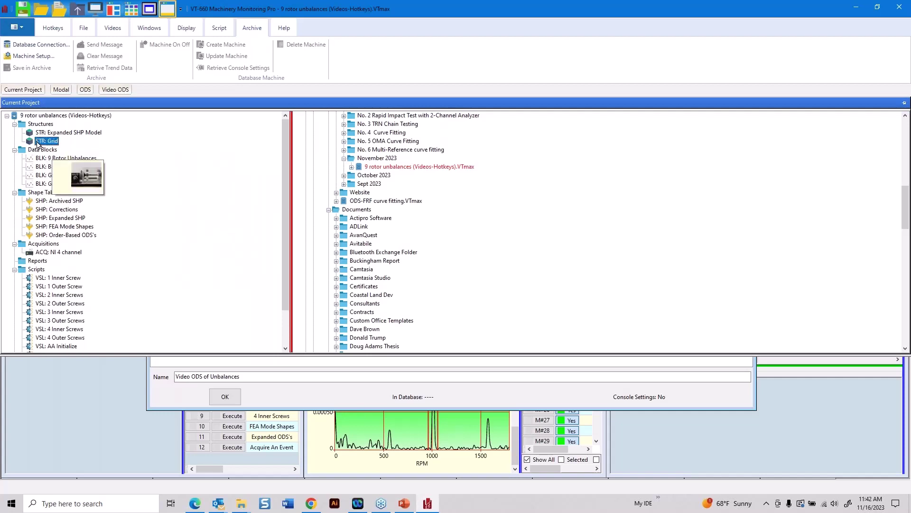
{"action": "double_click", "coordinate": [37, 142]}
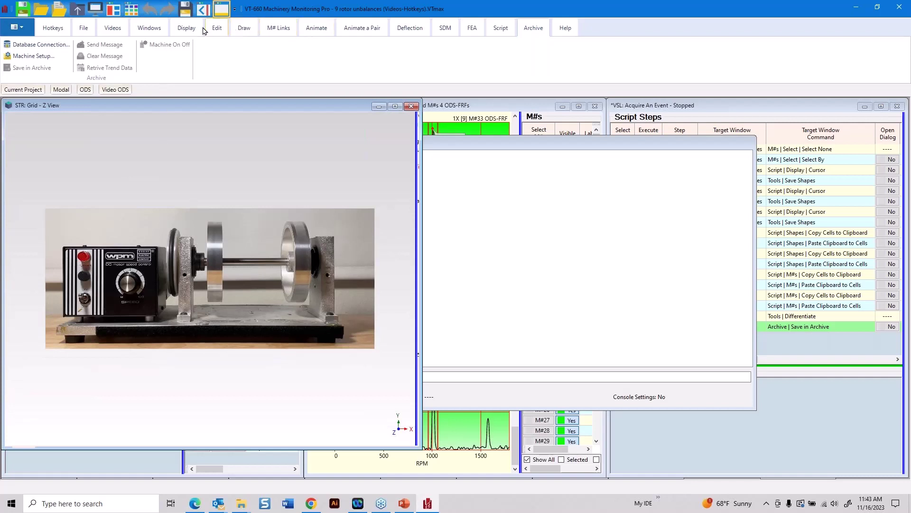
{"action": "left_click", "coordinate": [187, 28]}
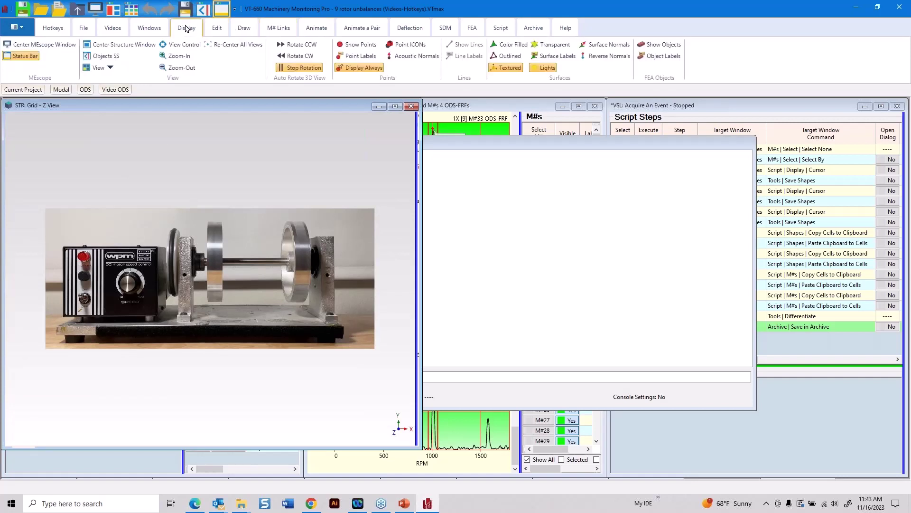
{"action": "left_click", "coordinate": [358, 45]}
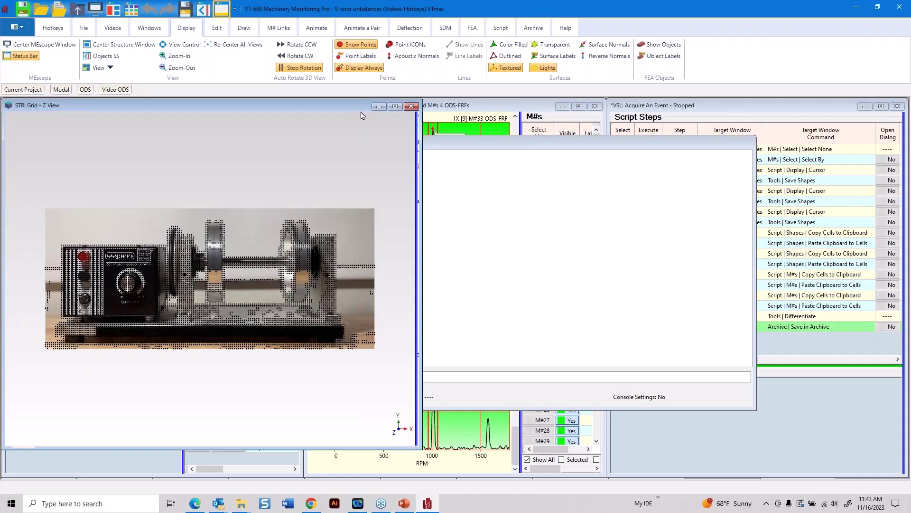
{"action": "left_click", "coordinate": [379, 106]}
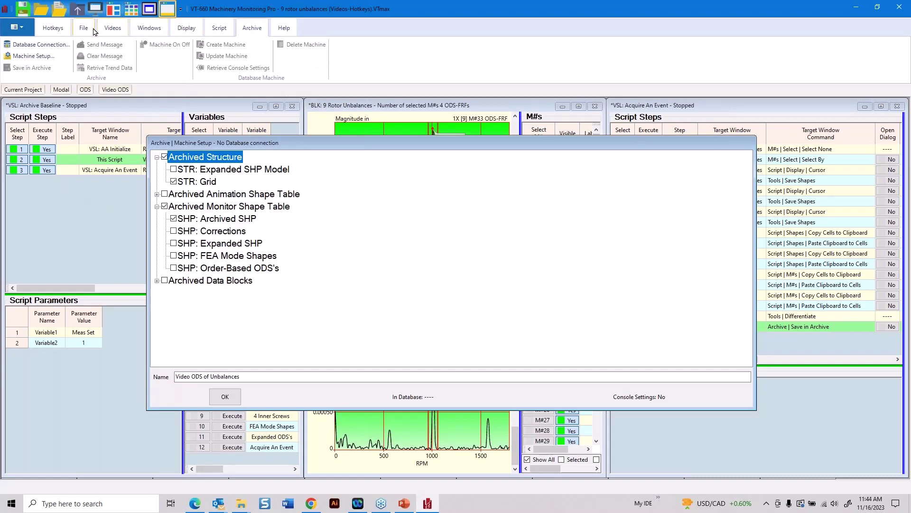
- Minimize all open windows in the work area
{"action": "left_click", "coordinate": [118, 30]}
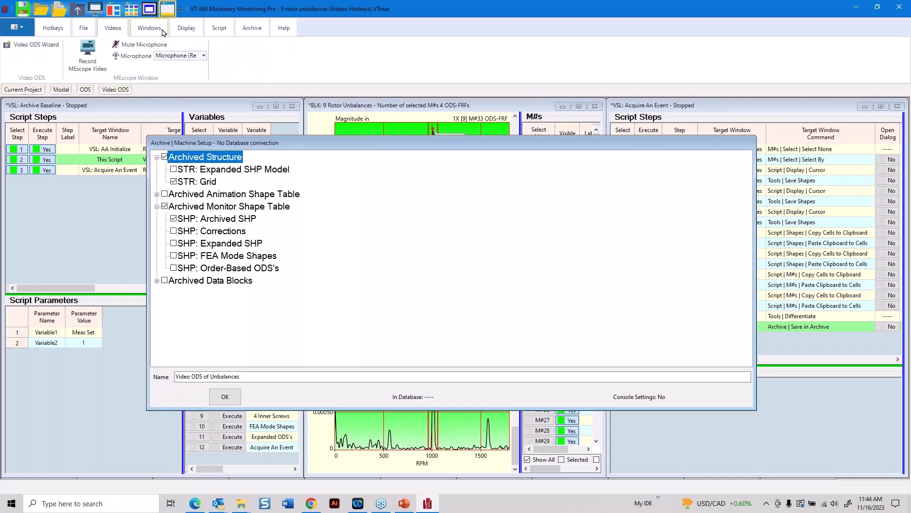
{"action": "left_click", "coordinate": [146, 30]}
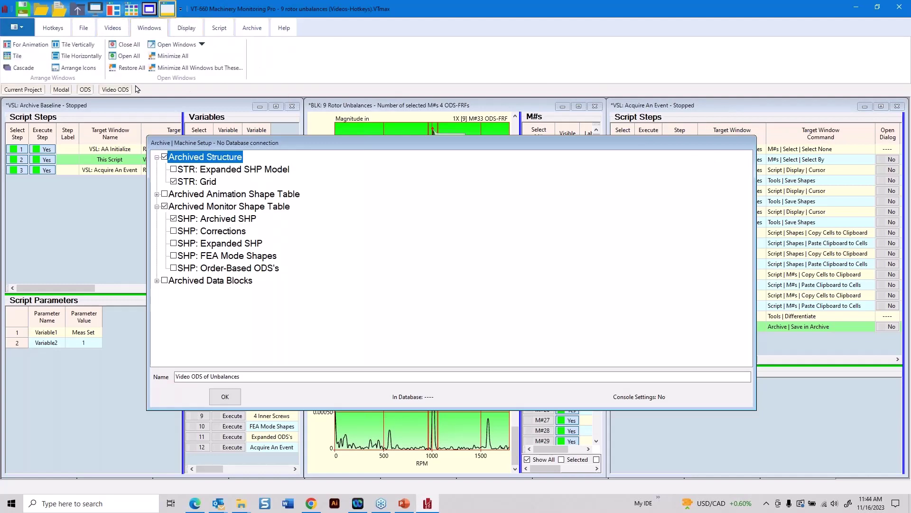
{"action": "left_click", "coordinate": [173, 56]}
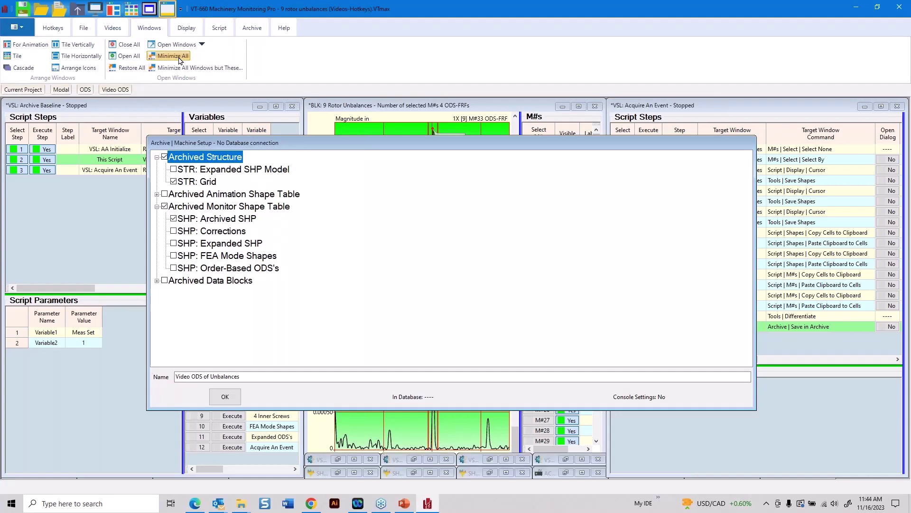
- Run the Baseline hotkey script and decline to continue saving to the archive without a database connection
{"action": "left_click", "coordinate": [43, 28]}
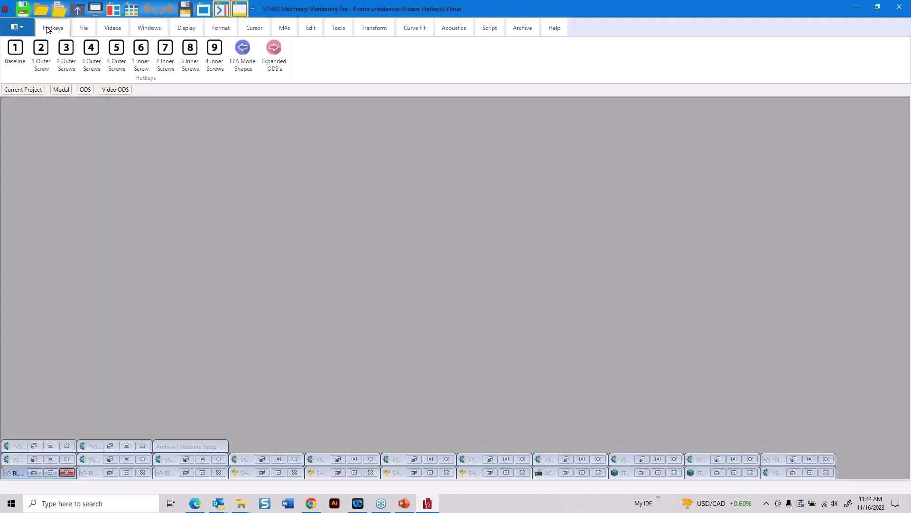
{"action": "left_click", "coordinate": [16, 52]}
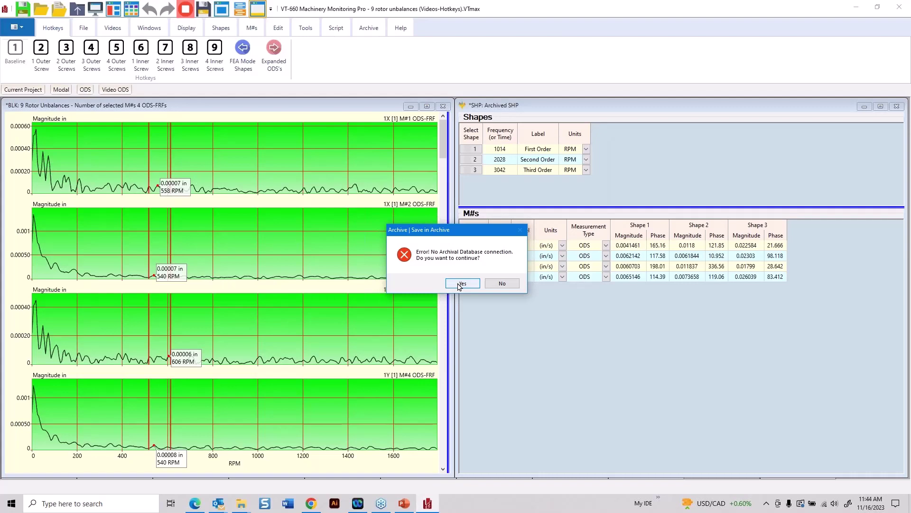
{"action": "left_click", "coordinate": [500, 283]}
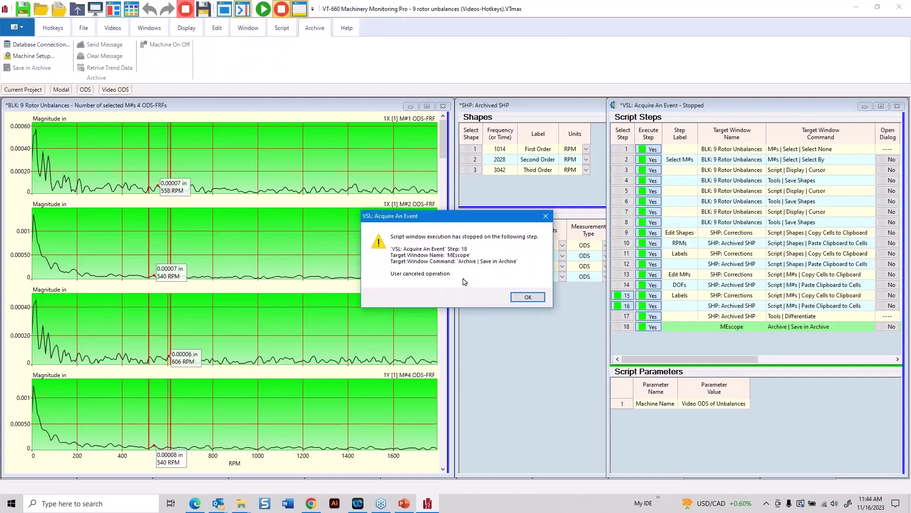
{"action": "left_click", "coordinate": [526, 296]}
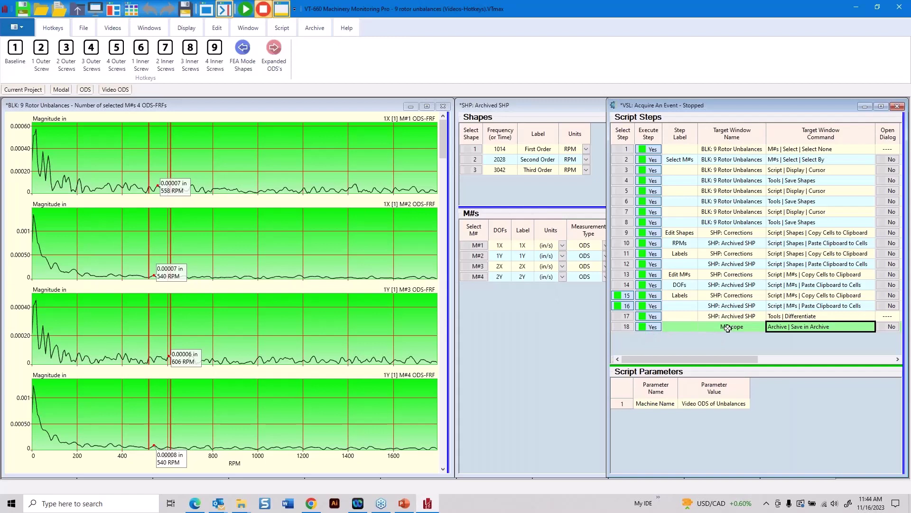
- Connect the project to the archival database using the Archives.dcf connection file
{"action": "left_click", "coordinate": [315, 29]}
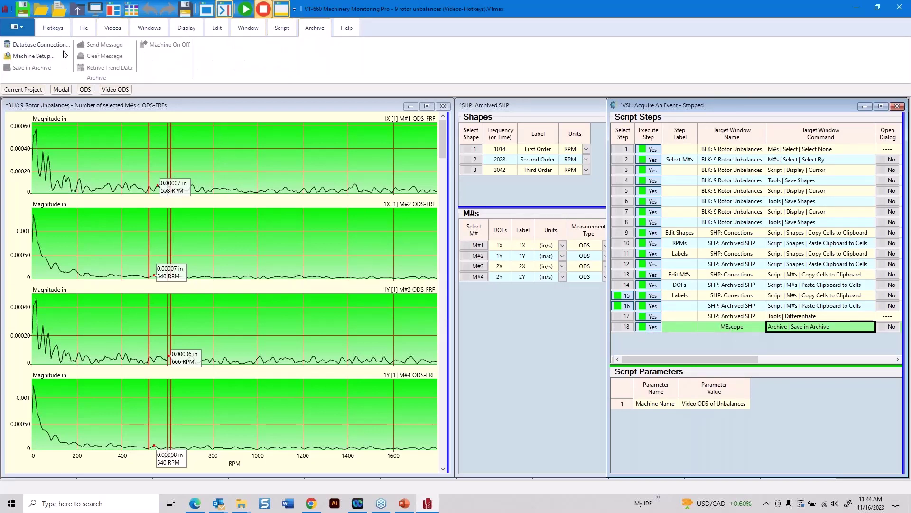
{"action": "left_click", "coordinate": [60, 48]}
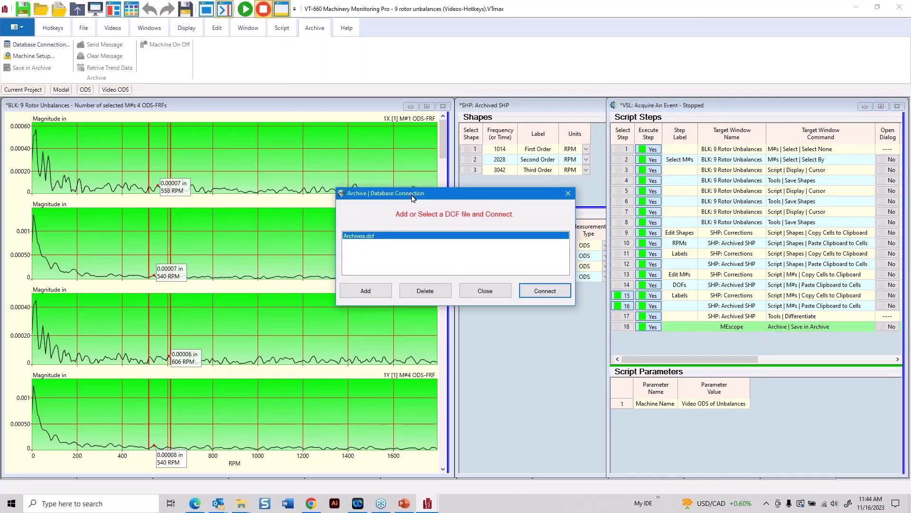
{"action": "left_click_drag", "start_coordinate": [412, 195], "coordinate": [405, 173]}
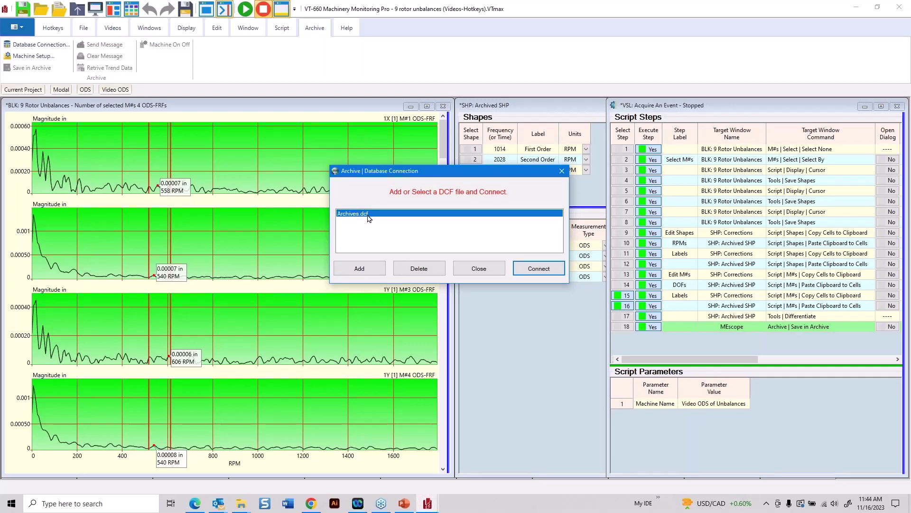
{"action": "left_click", "coordinate": [532, 272]}
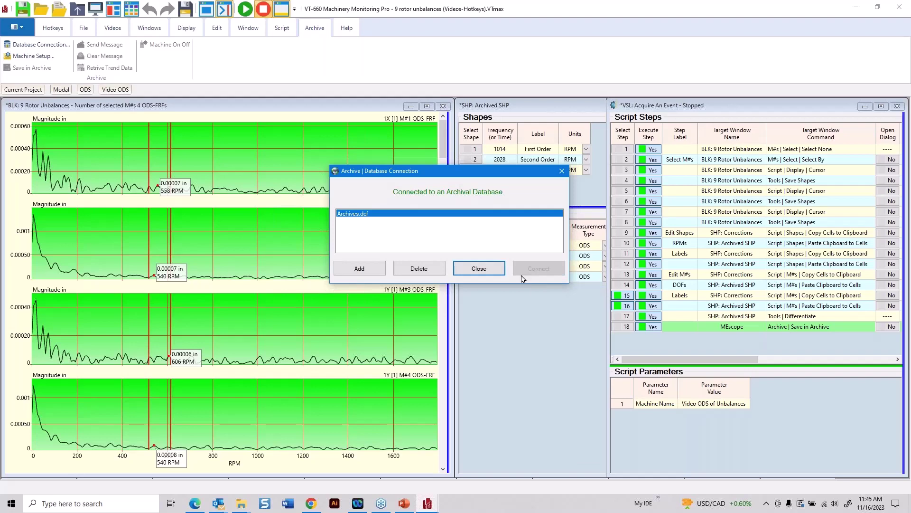
{"action": "left_click", "coordinate": [480, 271]}
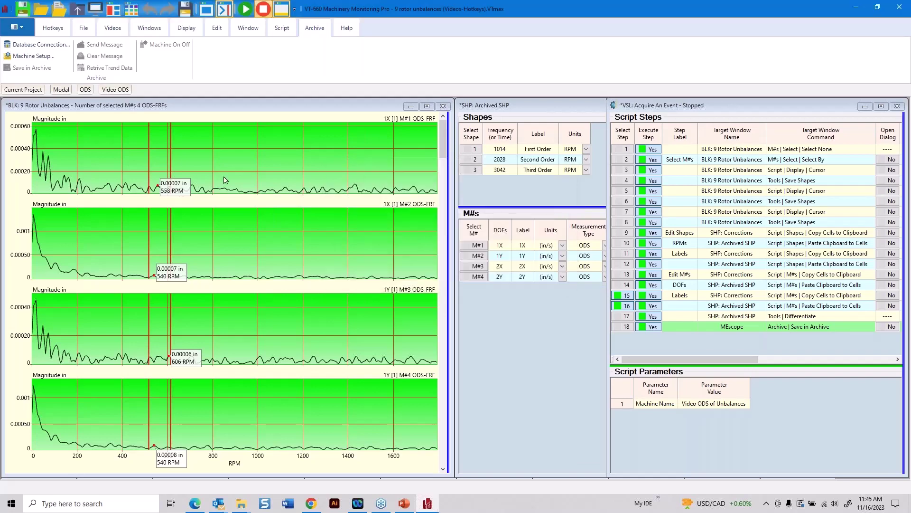
- Check the archive's Machine Setup and run the Baseline and 4 Outer Screws hotkey scripts to save their shapes
{"action": "left_click", "coordinate": [33, 56]}
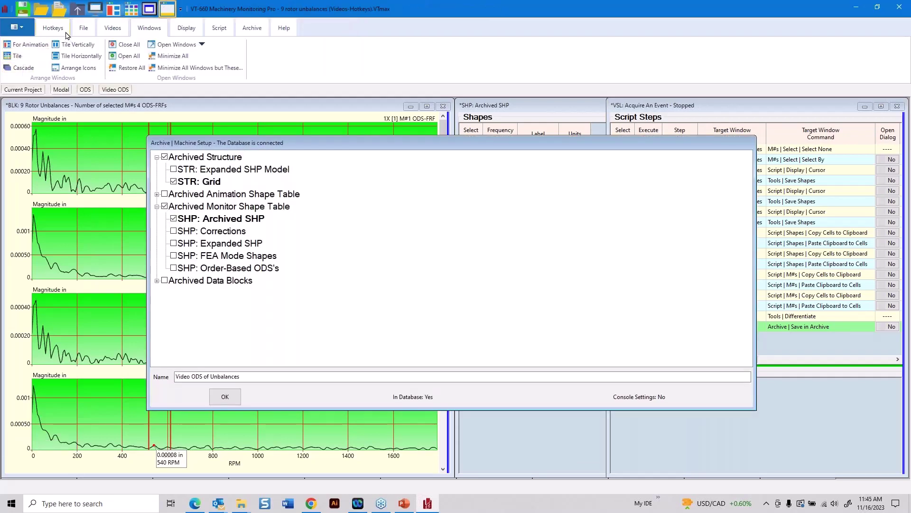
{"action": "left_click", "coordinate": [65, 32]}
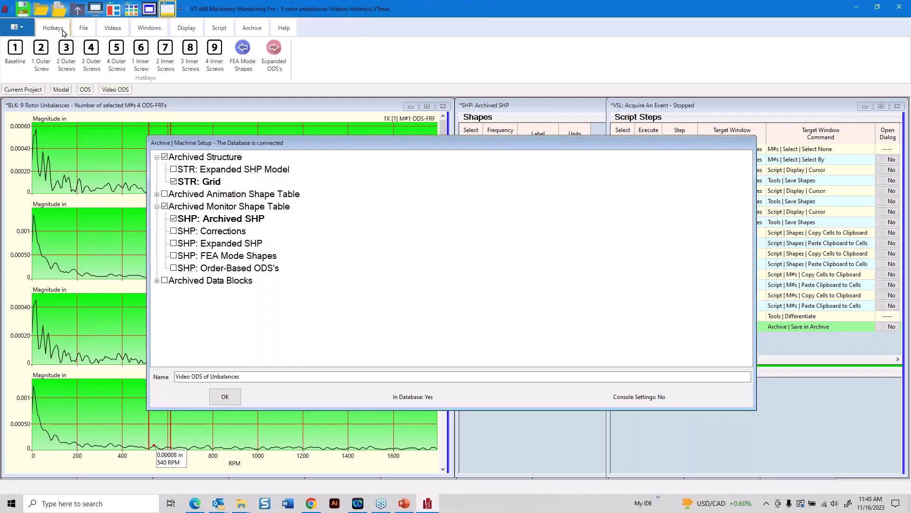
{"action": "left_click", "coordinate": [9, 54]}
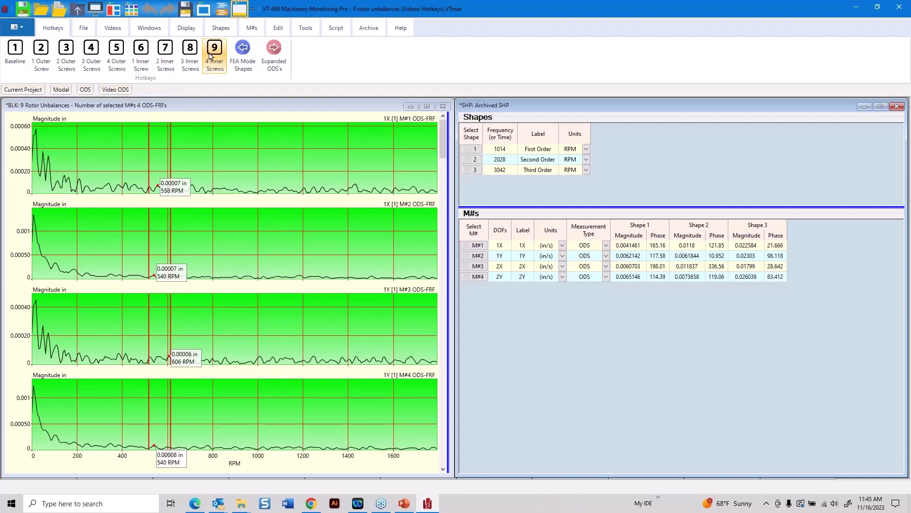
{"action": "left_click", "coordinate": [117, 52]}
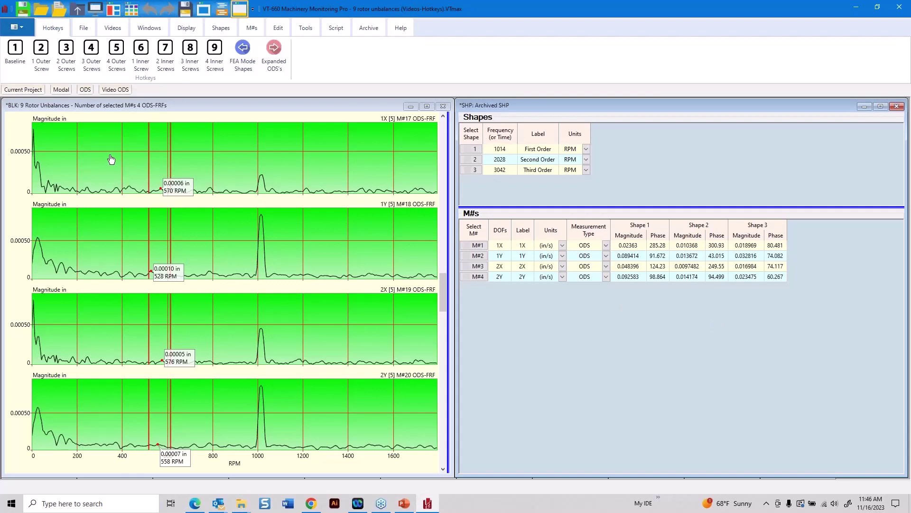
- Switch to the Machine Monitoring Console, connect to the Archives database and show the machine gallery
{"action": "left_click", "coordinate": [857, 8]}
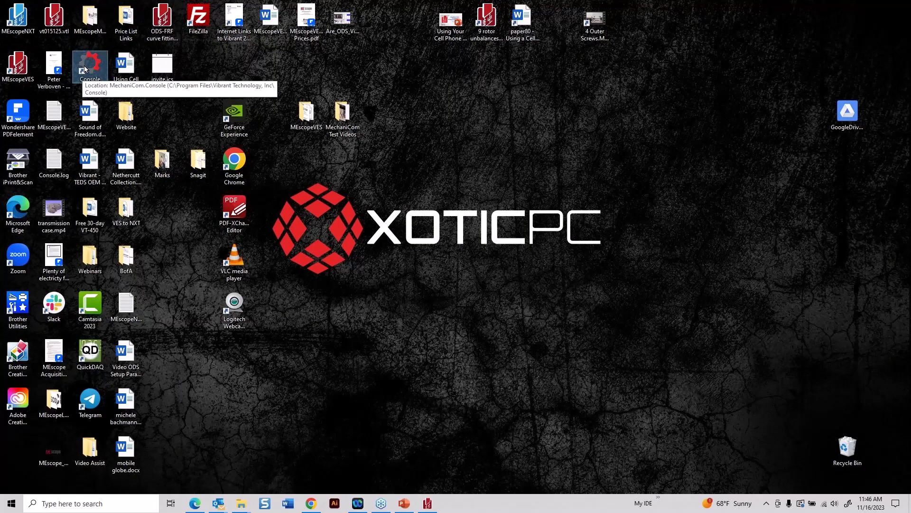
{"action": "double_click", "coordinate": [84, 69]}
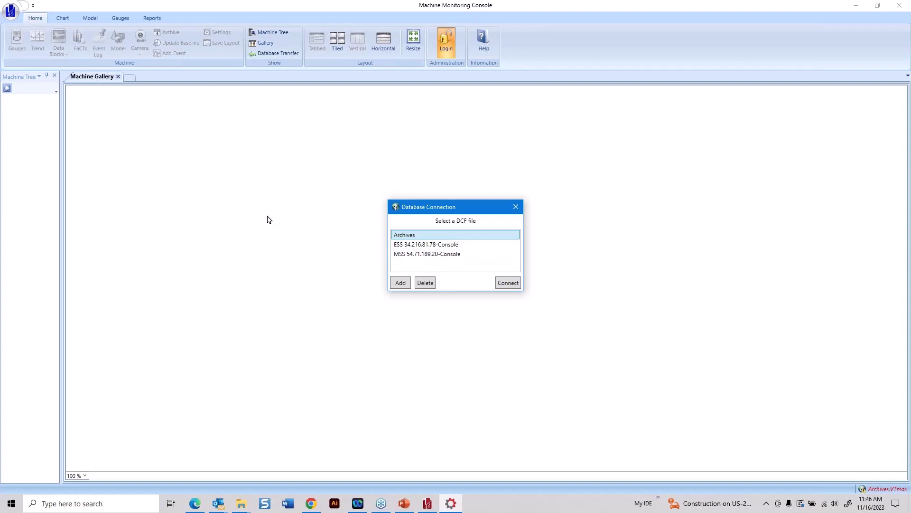
{"action": "left_click", "coordinate": [505, 283]}
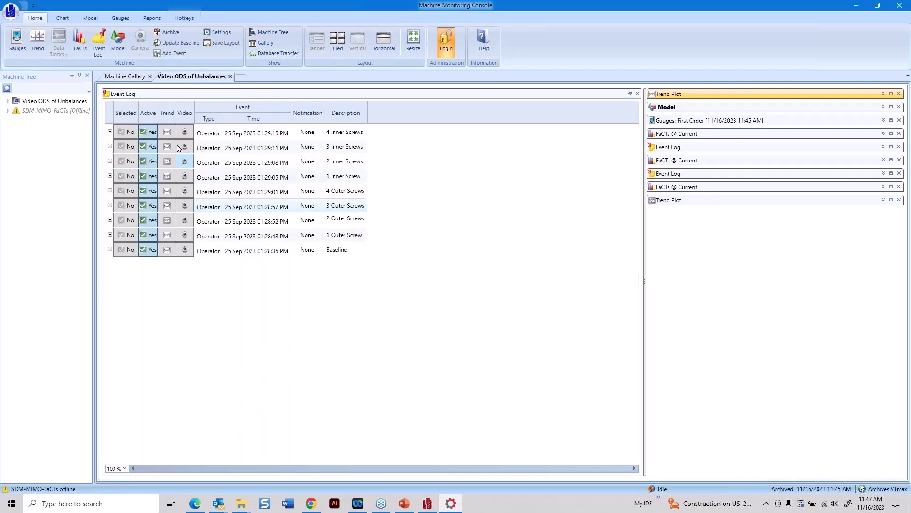
{"action": "left_click", "coordinate": [128, 77]}
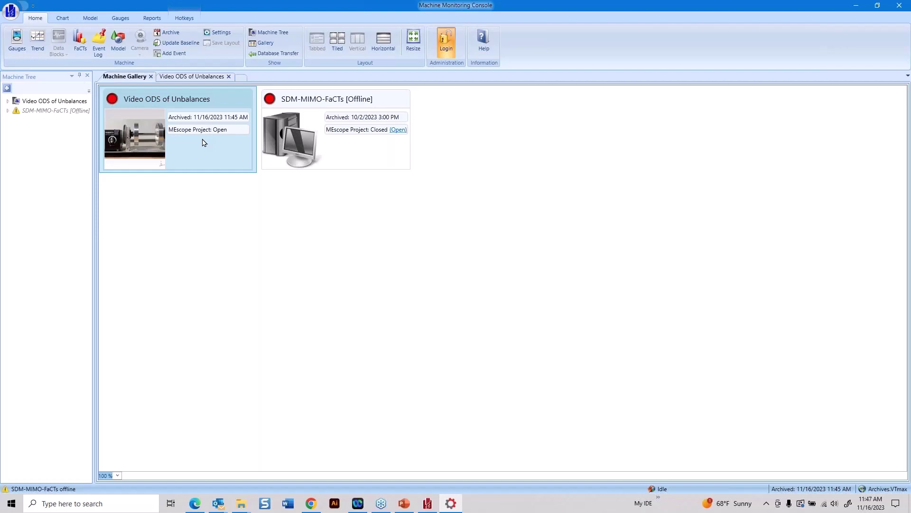
- Display the FaCTs chart for Video ODS of Unbalances and examine its order-based ODS bars from several angles
{"action": "left_click", "coordinate": [82, 47]}
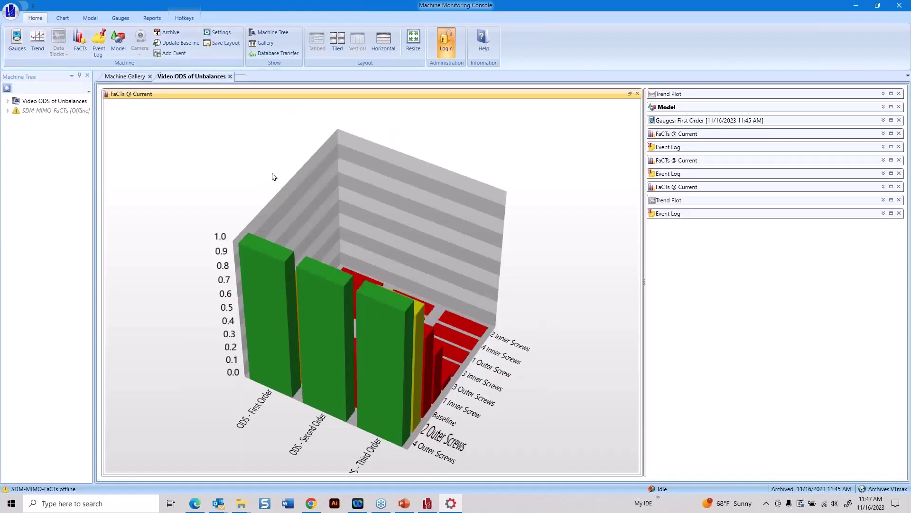
{"action": "right_click", "coordinate": [258, 160]}
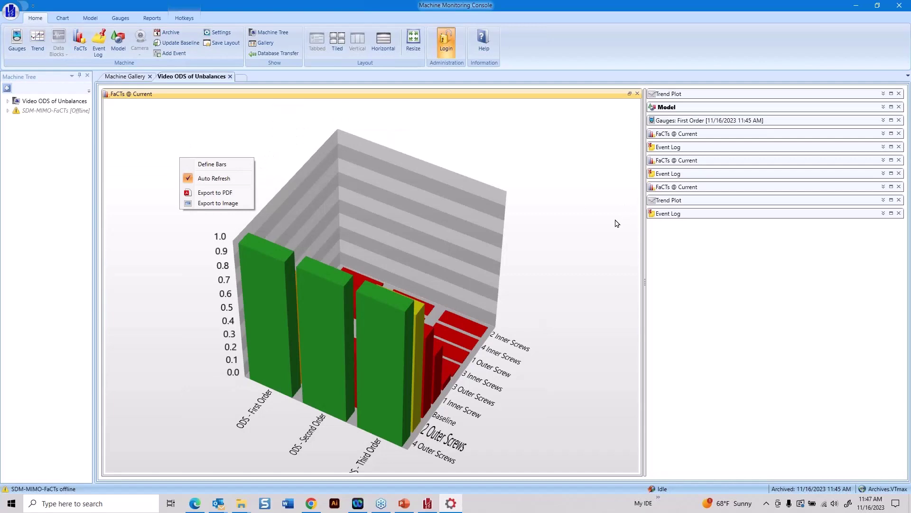
{"action": "left_click_drag", "start_coordinate": [572, 228], "coordinate": [553, 195]}
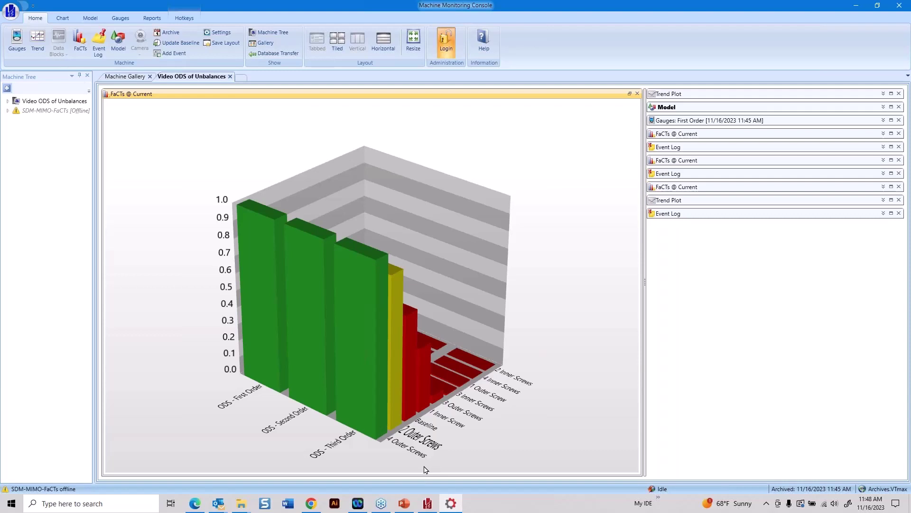
{"action": "mouse_move", "coordinate": [397, 304]}
{"action": "right_click", "coordinate": [541, 301]}
{"action": "left_click_drag", "start_coordinate": [532, 273], "coordinate": [369, 313]}
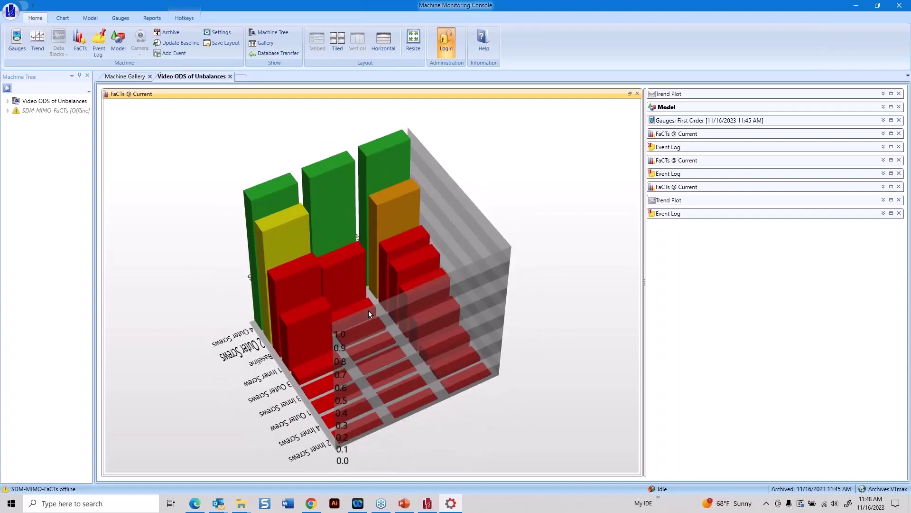
{"action": "left_click_drag", "start_coordinate": [369, 312], "coordinate": [519, 309]}
{"action": "mouse_move", "coordinate": [324, 311]}
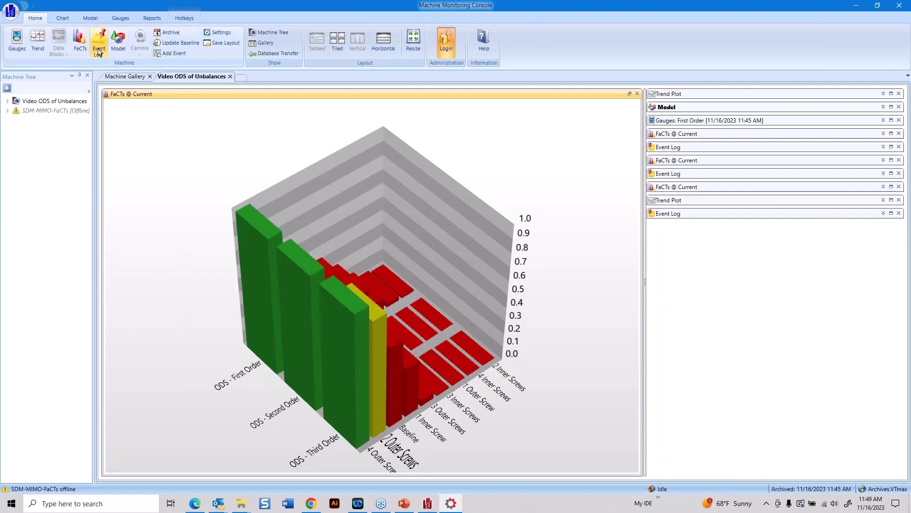
- View the Event Log and the First Order gauges of Video ODS of Unbalances
{"action": "left_click", "coordinate": [99, 49]}
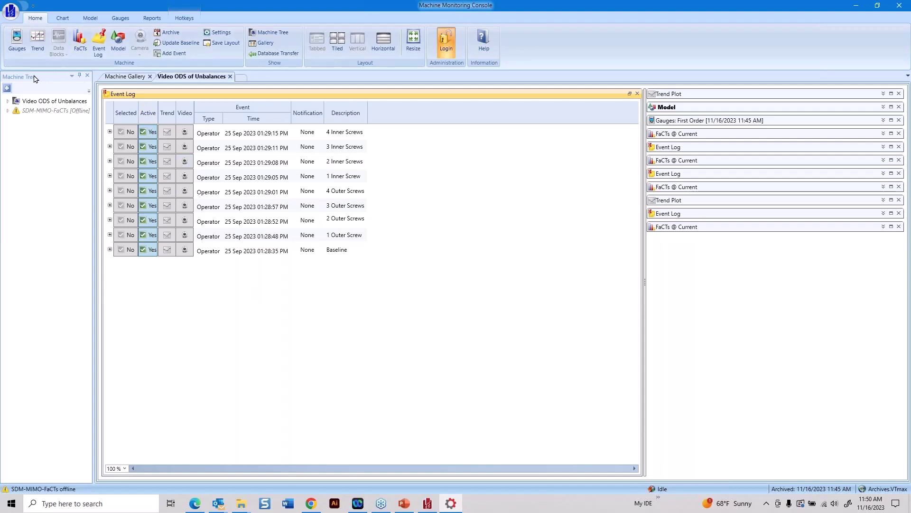
{"action": "left_click", "coordinate": [17, 40]}
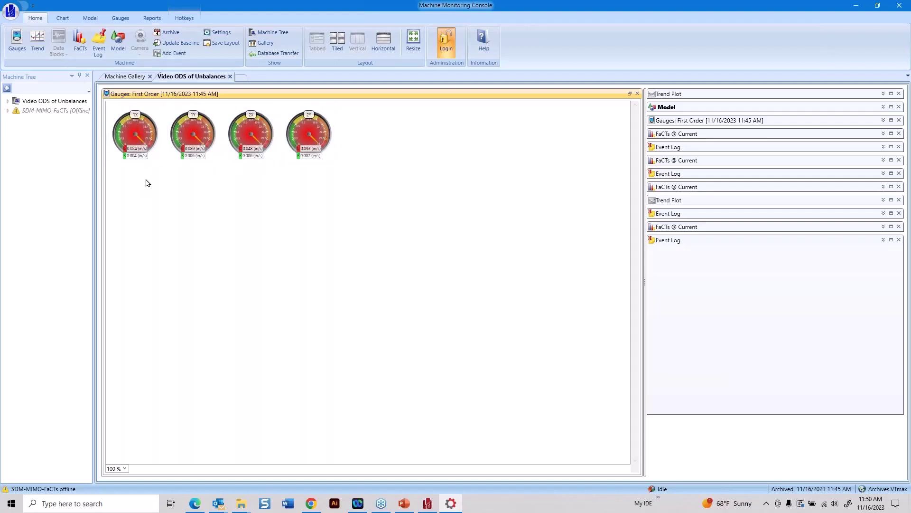
- Expand the SDM-MIMO-FaCTs machine down to its individual First Order gauge readings
{"action": "left_click", "coordinate": [8, 111]}
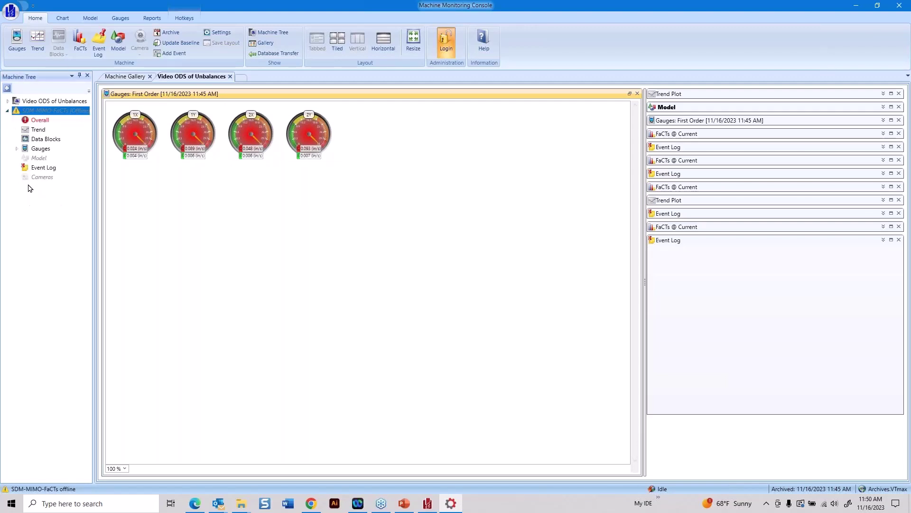
{"action": "left_click", "coordinate": [18, 148]}
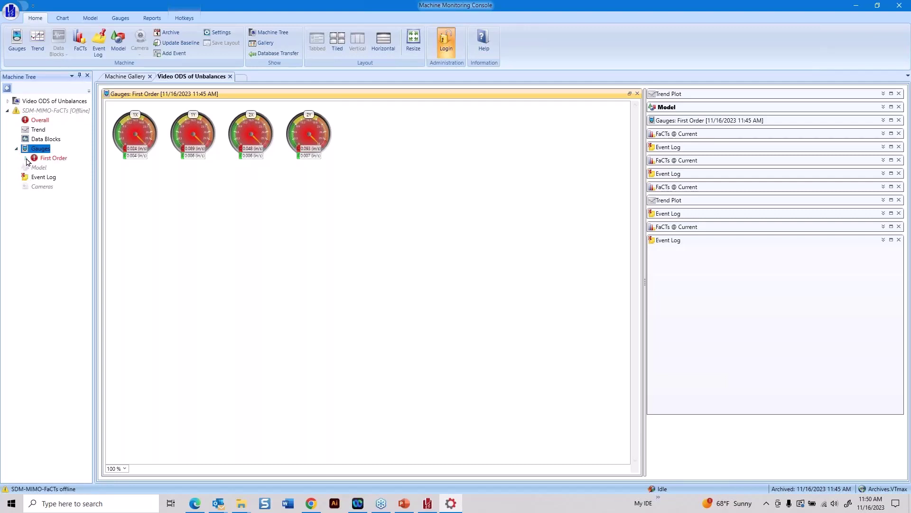
{"action": "left_click", "coordinate": [26, 159]}
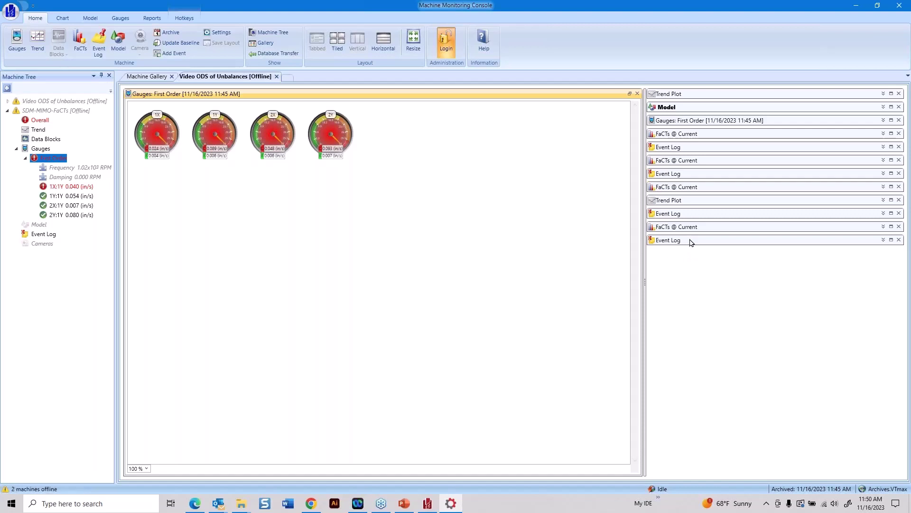
{"action": "left_click", "coordinate": [689, 135]}
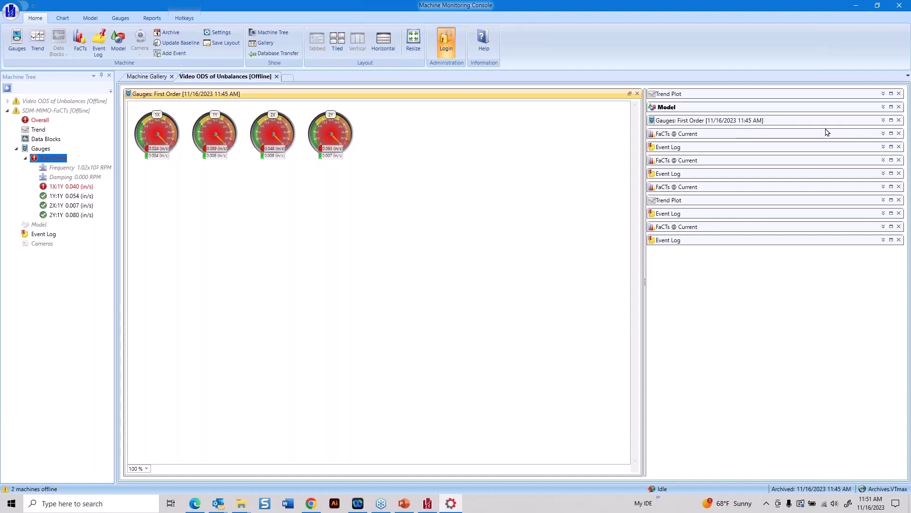
{"action": "double_click", "coordinate": [786, 5]}
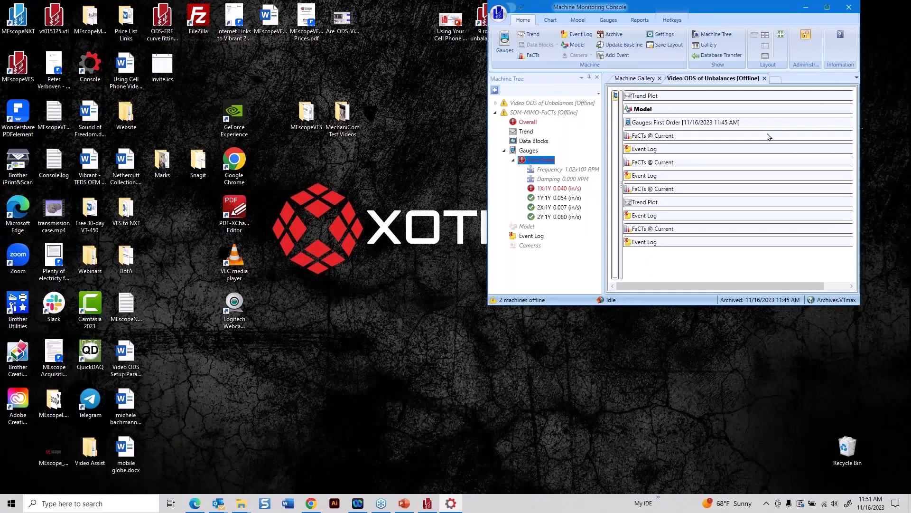
{"action": "left_click", "coordinate": [828, 8]}
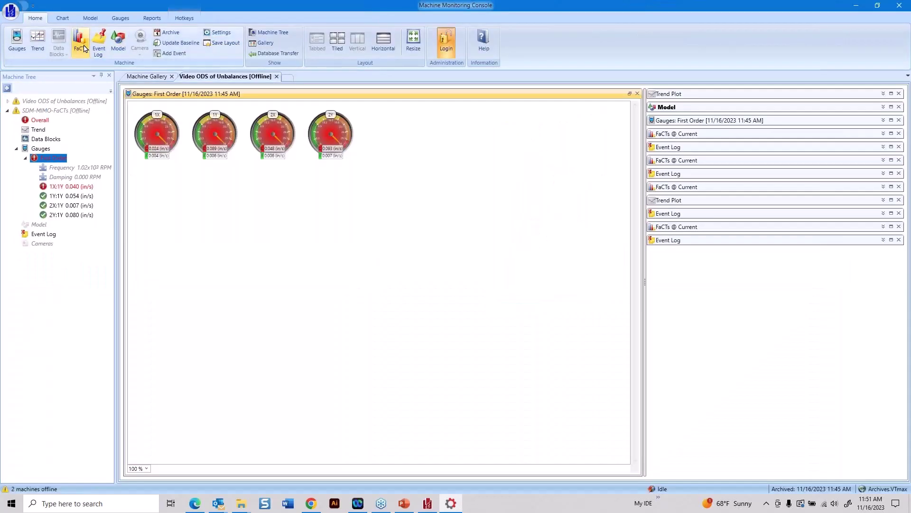
- Run the 3 Outer Screws hotkey script with the FaCTs chart displayed and examine how its bars compare with the other unbalances
{"action": "left_click", "coordinate": [80, 42]}
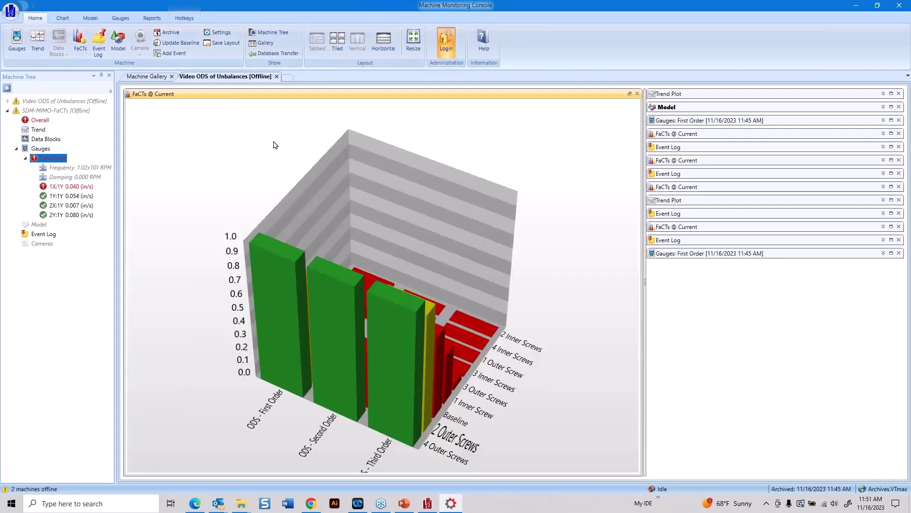
{"action": "right_click", "coordinate": [239, 127]}
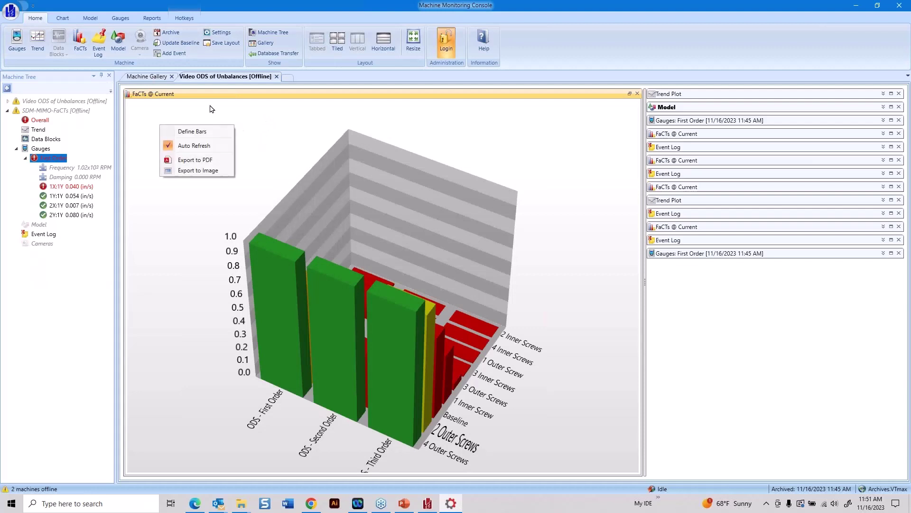
{"action": "left_click", "coordinate": [181, 19]}
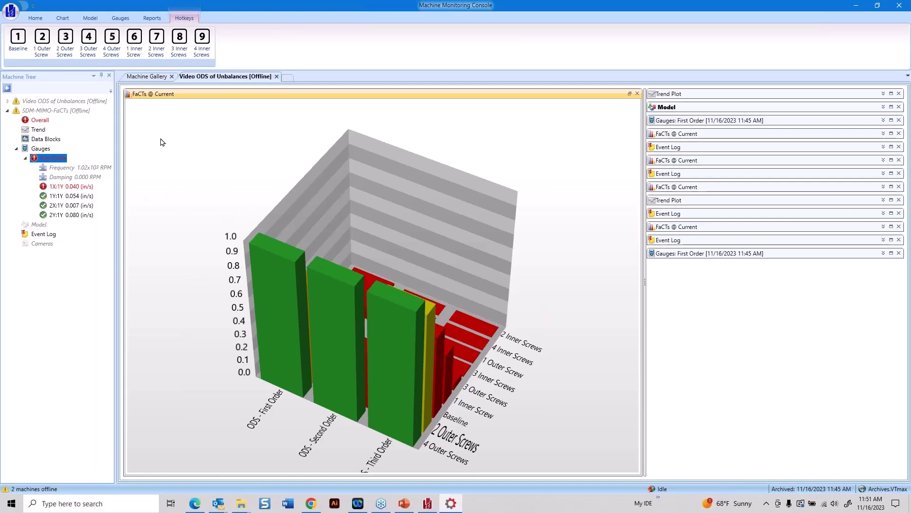
{"action": "left_click", "coordinate": [91, 47]}
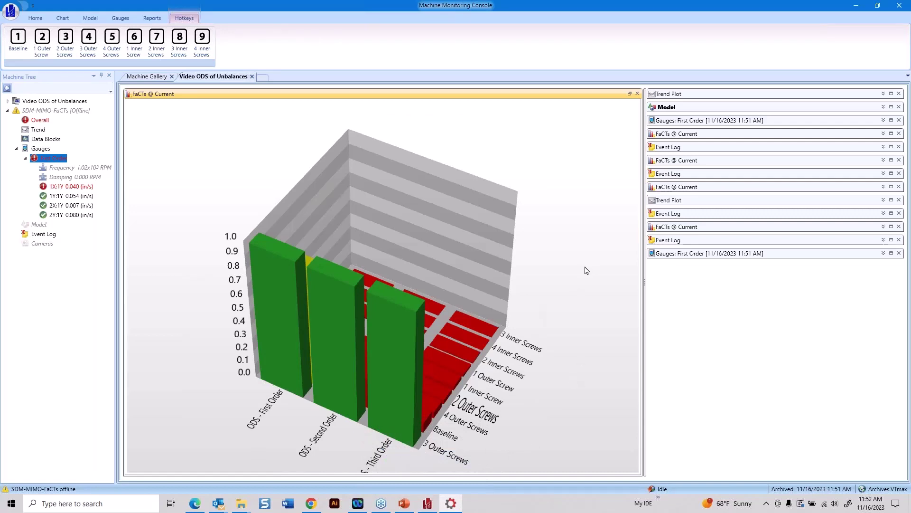
{"action": "left_click_drag", "start_coordinate": [587, 270], "coordinate": [417, 258]}
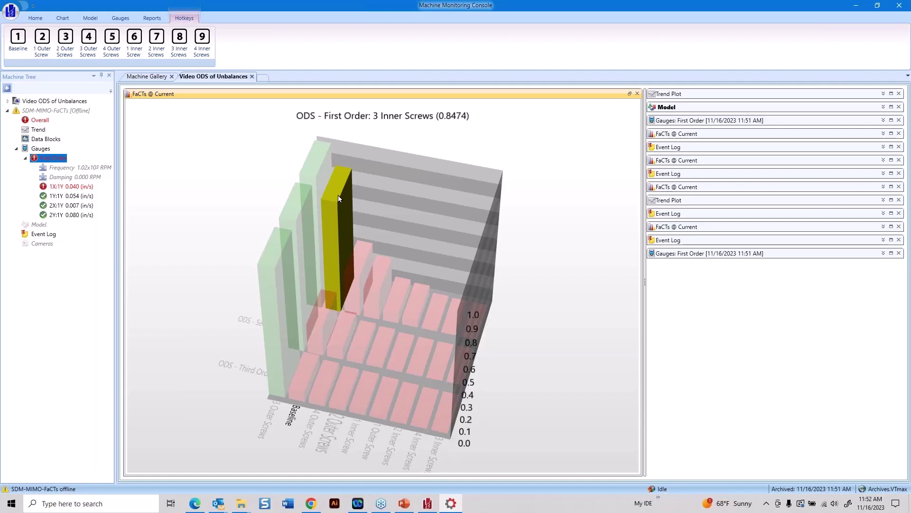
{"action": "left_click_drag", "start_coordinate": [529, 303], "coordinate": [613, 275]}
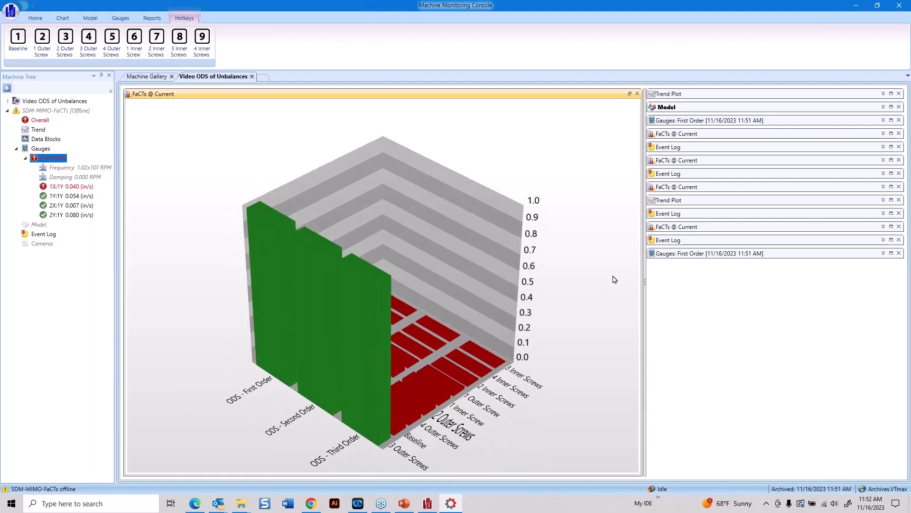
- Run the Baseline hotkey script and examine the updated FaCTs bars, including the First Order bar for 1 Outer Screw
{"action": "left_click", "coordinate": [19, 42]}
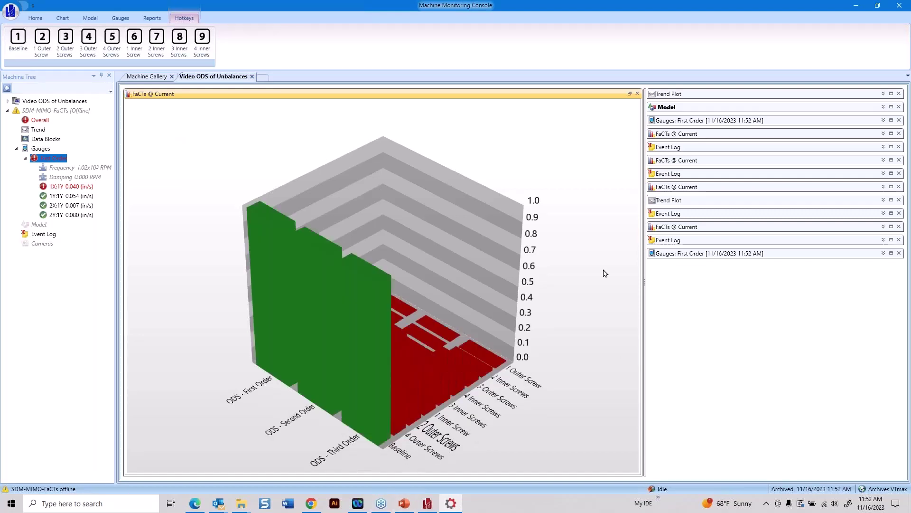
{"action": "left_click_drag", "start_coordinate": [596, 258], "coordinate": [521, 277]}
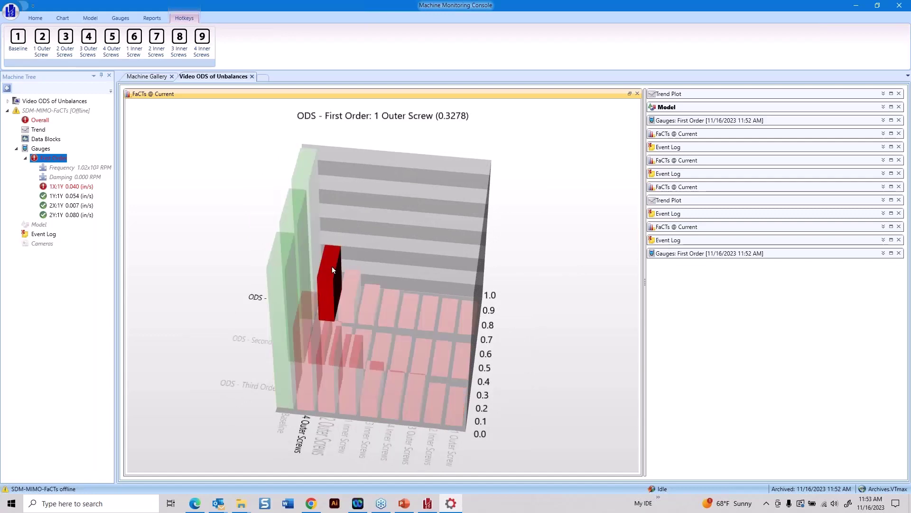
{"action": "left_click_drag", "start_coordinate": [332, 269], "coordinate": [617, 312]}
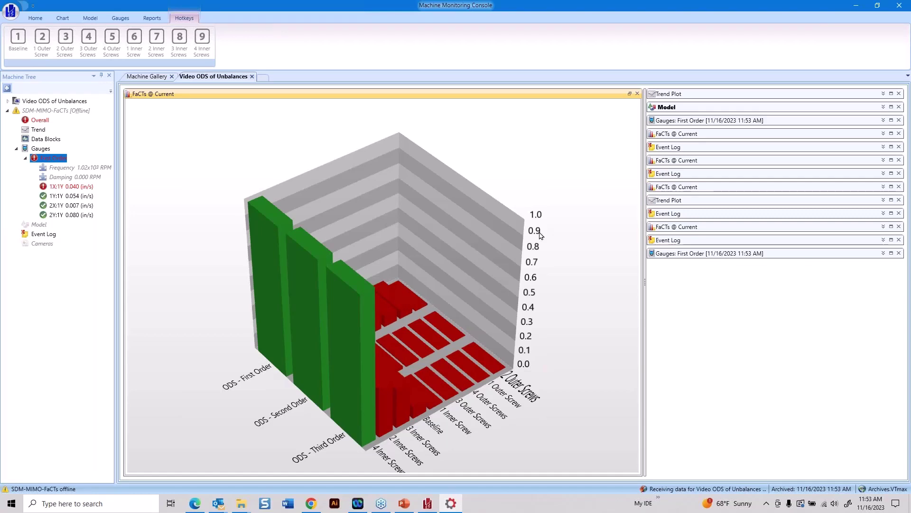
- Examine the FaCTs bars for 4 Inner Screws against the other unbalance cases from several viewing angles
{"action": "left_click_drag", "start_coordinate": [575, 239], "coordinate": [488, 262]}
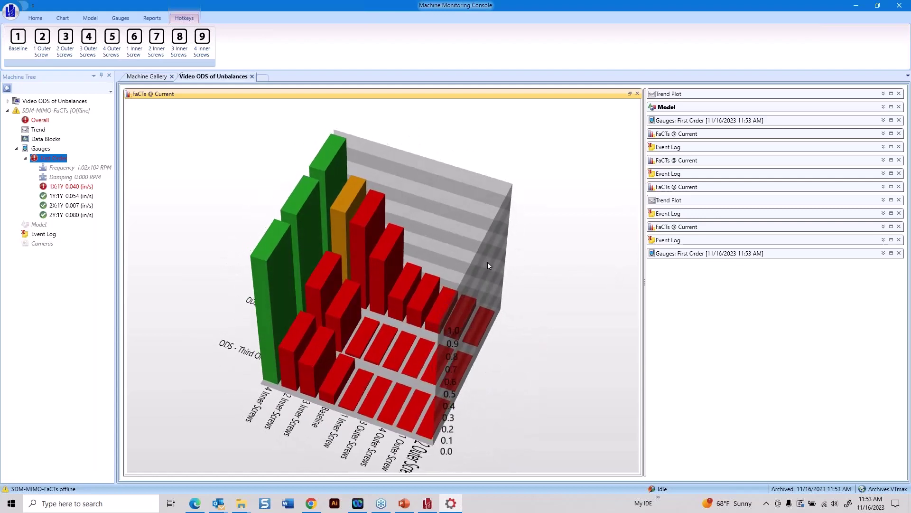
{"action": "mouse_move", "coordinate": [342, 196]}
{"action": "left_click_drag", "start_coordinate": [542, 272], "coordinate": [642, 231]}
{"action": "left_click_drag", "start_coordinate": [579, 252], "coordinate": [636, 293]}
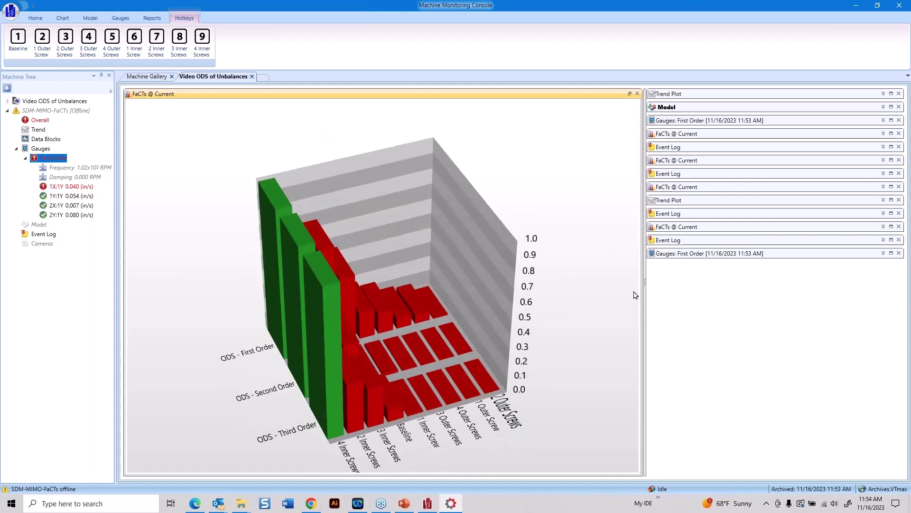
{"action": "left_click_drag", "start_coordinate": [555, 318], "coordinate": [588, 305]}
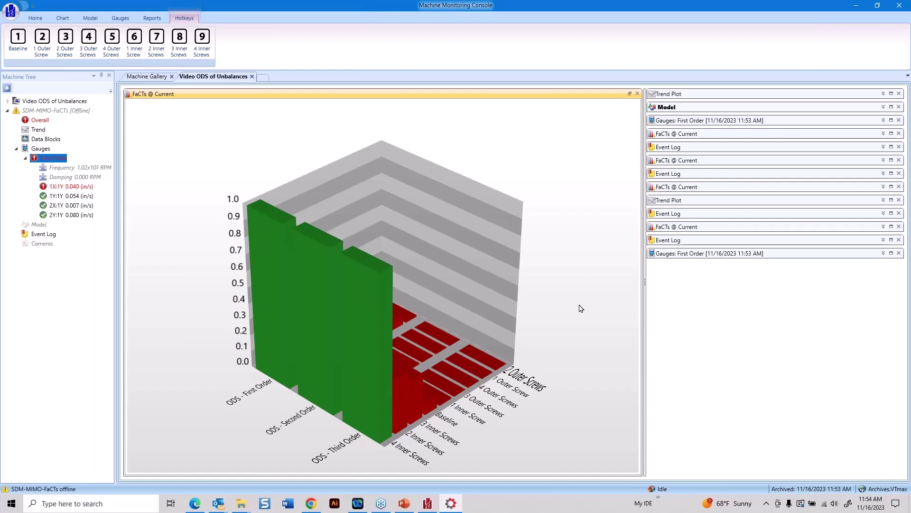
- Close the seven lowest redundant panes in the stack beside the FaCTs chart, up through the second Event Log
{"action": "left_click", "coordinate": [899, 253]}
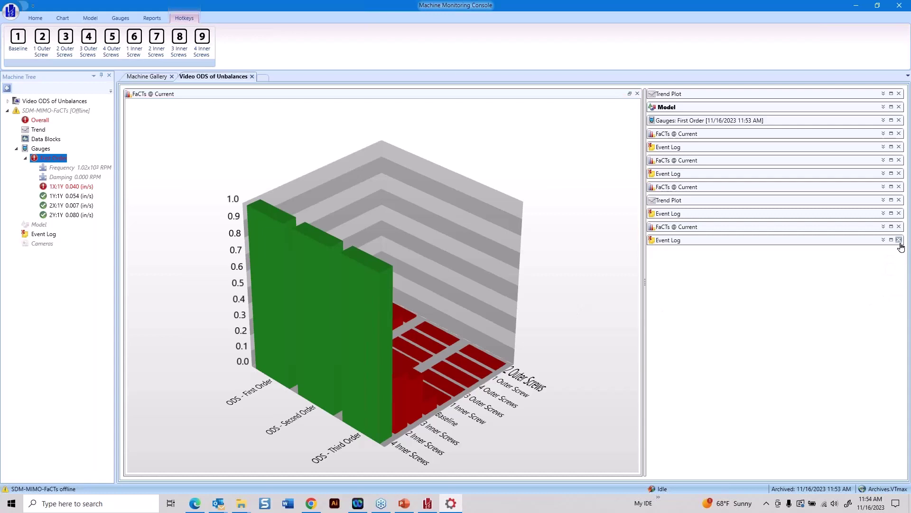
{"action": "left_click", "coordinate": [899, 240]}
{"action": "left_click", "coordinate": [899, 226]}
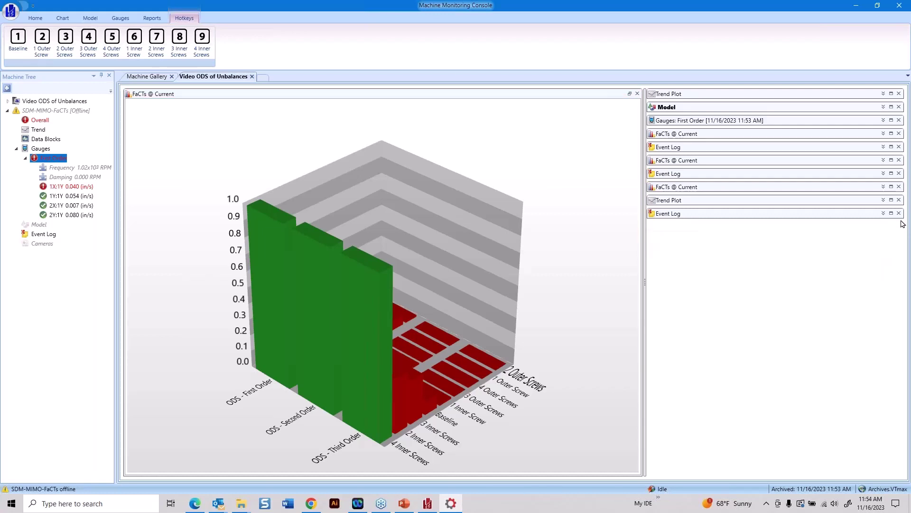
{"action": "left_click", "coordinate": [899, 213]}
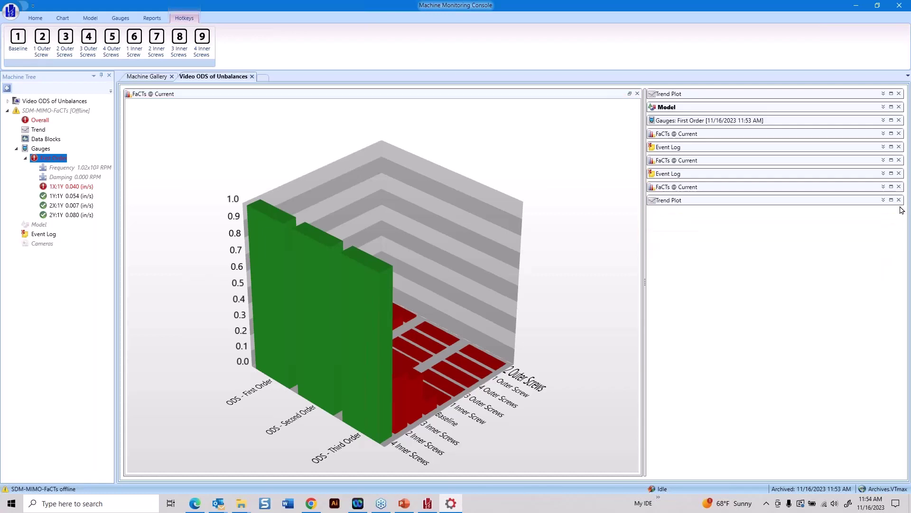
{"action": "left_click", "coordinate": [899, 200]}
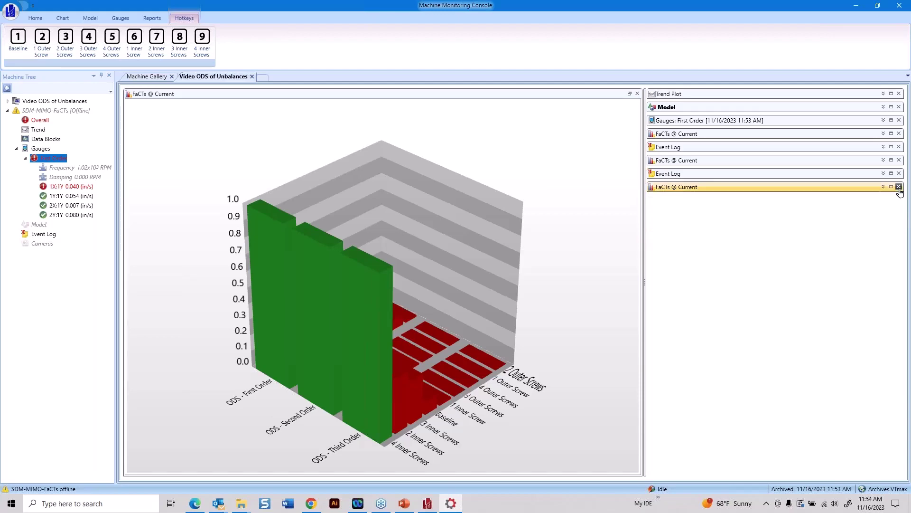
{"action": "left_click", "coordinate": [899, 186]}
{"action": "left_click", "coordinate": [899, 173]}
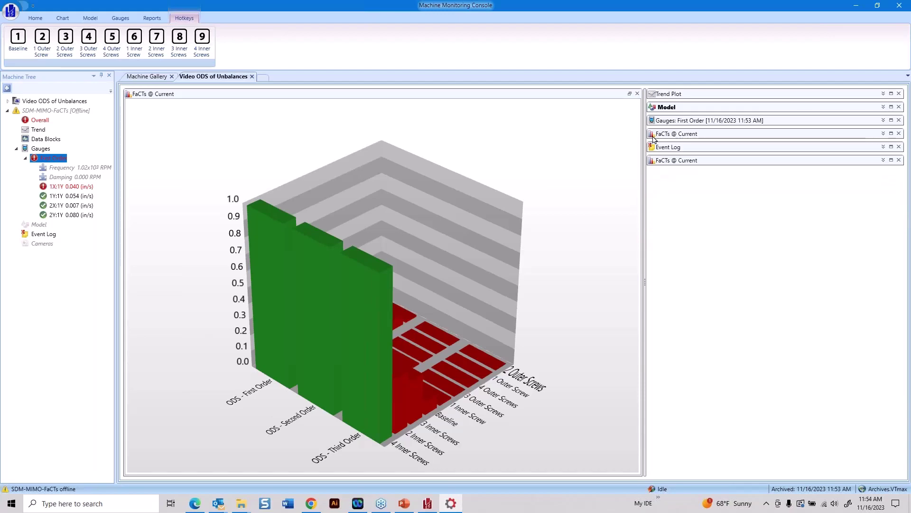
- Restore the console window to a smaller size and open the paper80 Word document from the desktop
{"action": "double_click", "coordinate": [544, 5]}
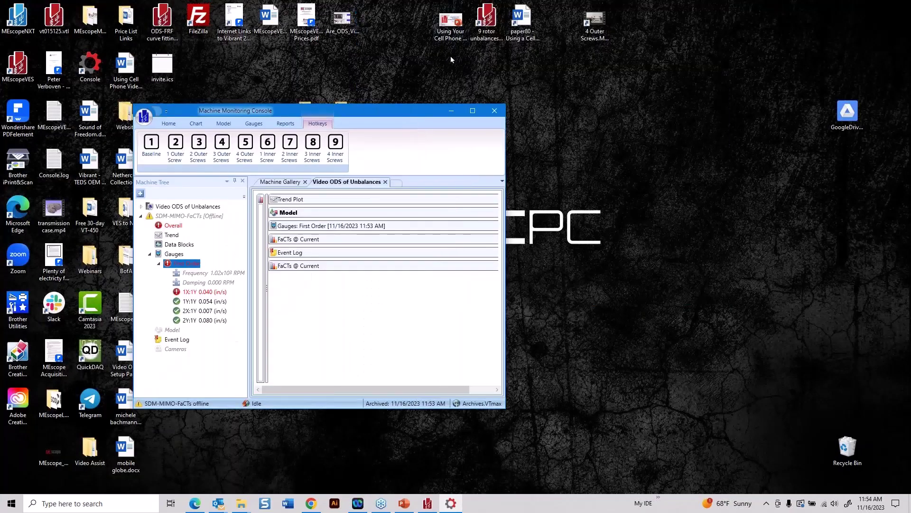
{"action": "left_click", "coordinate": [520, 18]}
{"action": "double_click", "coordinate": [520, 18]}
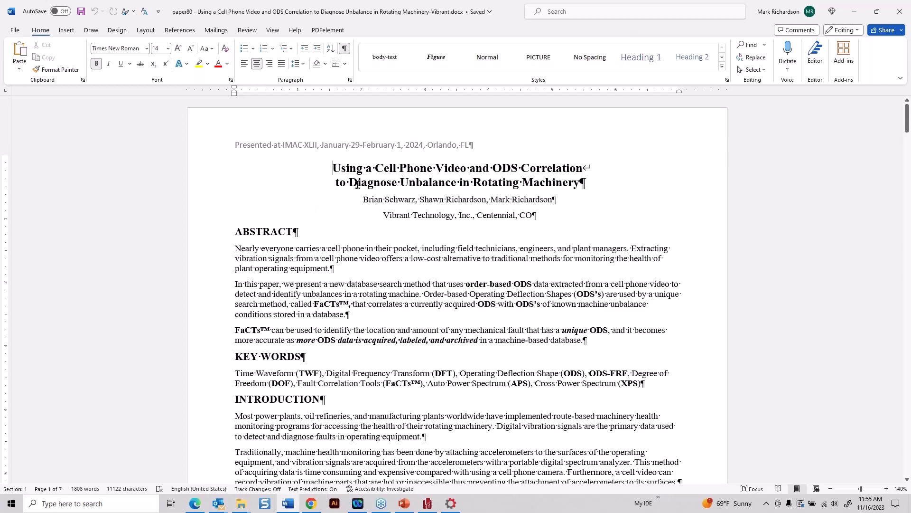
- Read through the paper from the abstract and rotating machine figures to the Figure 4 trend plot of nine unbalance cases
{"action": "scroll", "coordinate": [333, 230], "scroll_direction": "down", "scroll_amount": 5}
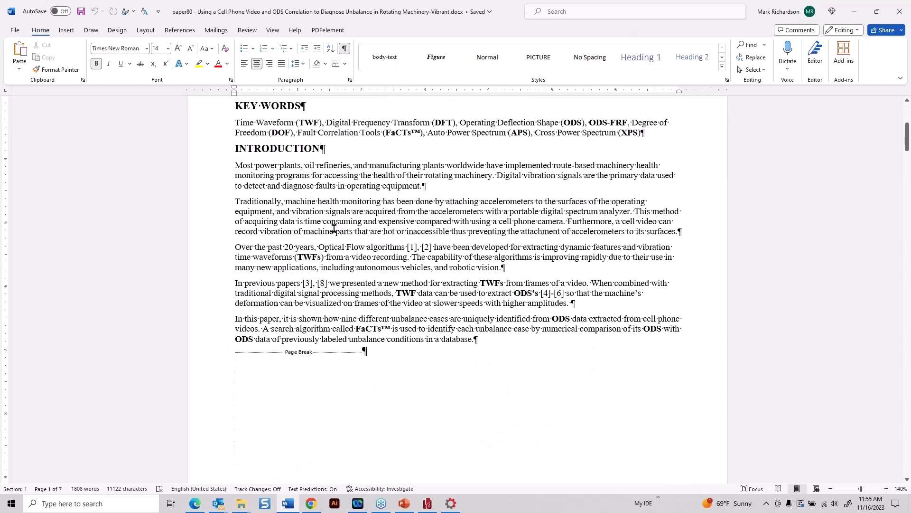
{"action": "scroll", "coordinate": [333, 228], "scroll_direction": "down", "scroll_amount": 10}
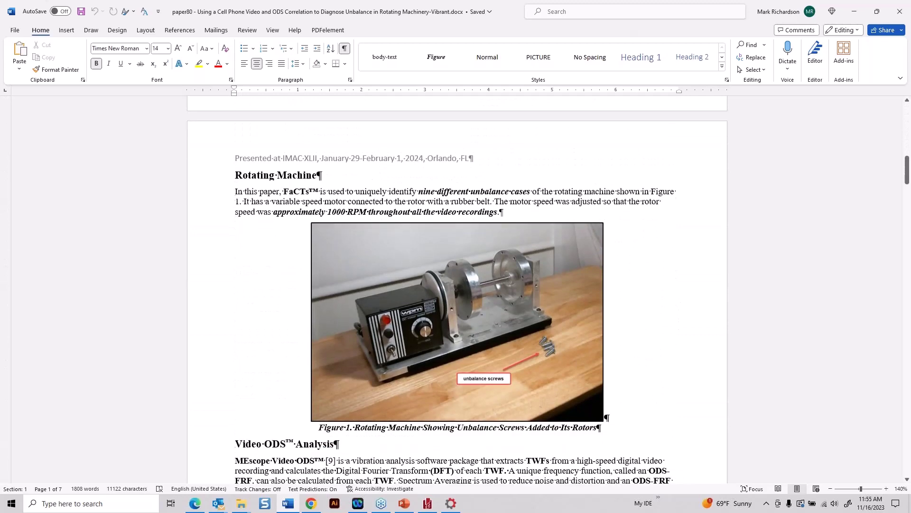
{"action": "scroll", "coordinate": [458, 289], "scroll_direction": "down", "scroll_amount": 3}
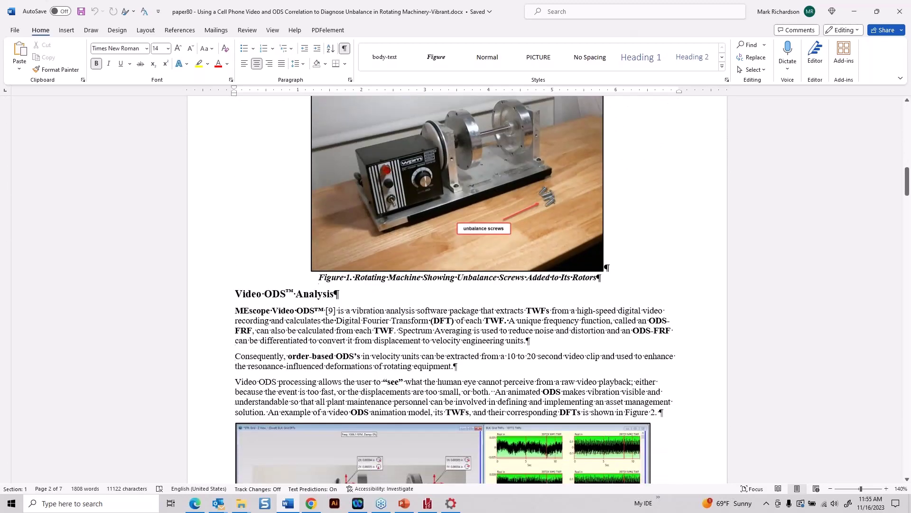
{"action": "scroll", "coordinate": [457, 290], "scroll_direction": "down", "scroll_amount": 5}
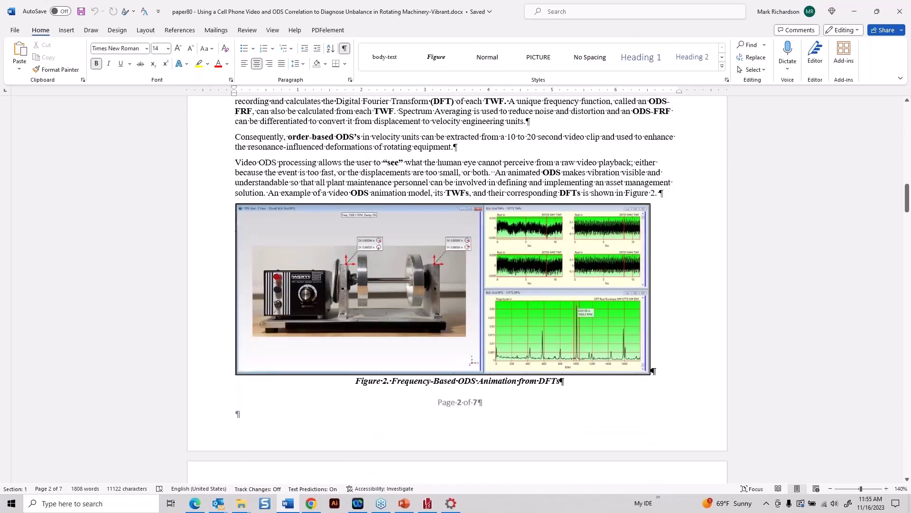
{"action": "scroll", "coordinate": [457, 290], "scroll_direction": "down", "scroll_amount": 1}
{"action": "scroll", "coordinate": [457, 289], "scroll_direction": "down", "scroll_amount": 6}
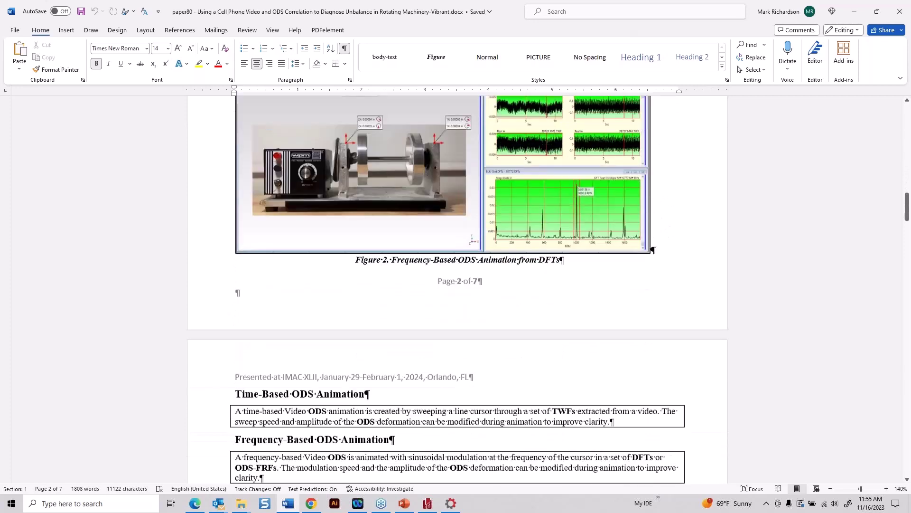
{"action": "scroll", "coordinate": [311, 297], "scroll_direction": "down", "scroll_amount": 4}
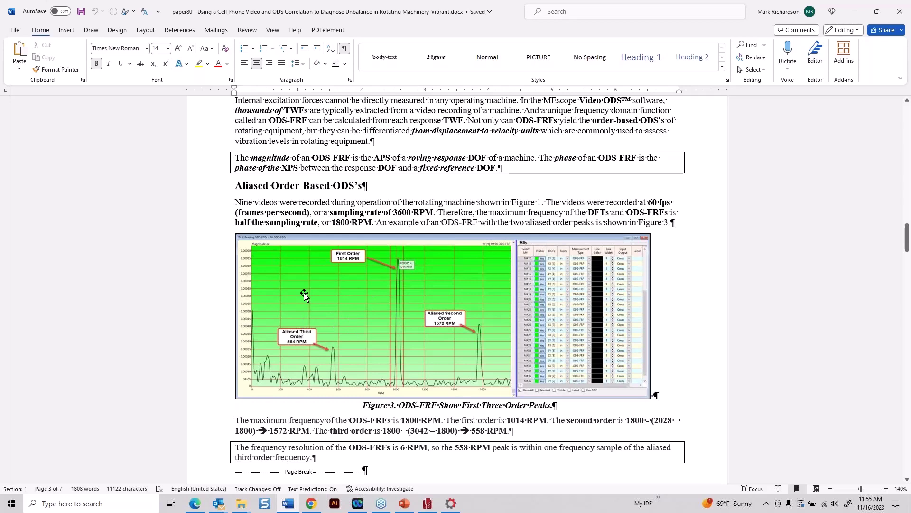
{"action": "scroll", "coordinate": [305, 294], "scroll_direction": "down", "scroll_amount": 6}
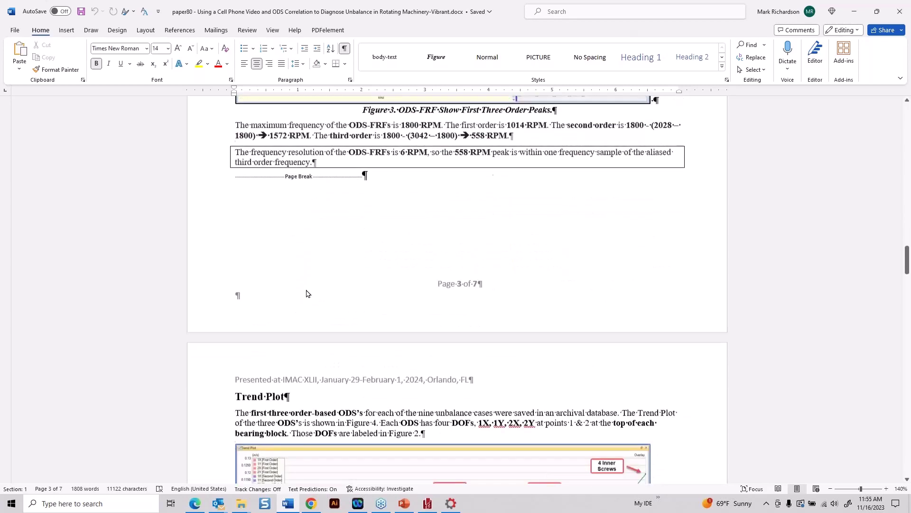
{"action": "scroll", "coordinate": [306, 293], "scroll_direction": "down", "scroll_amount": 5}
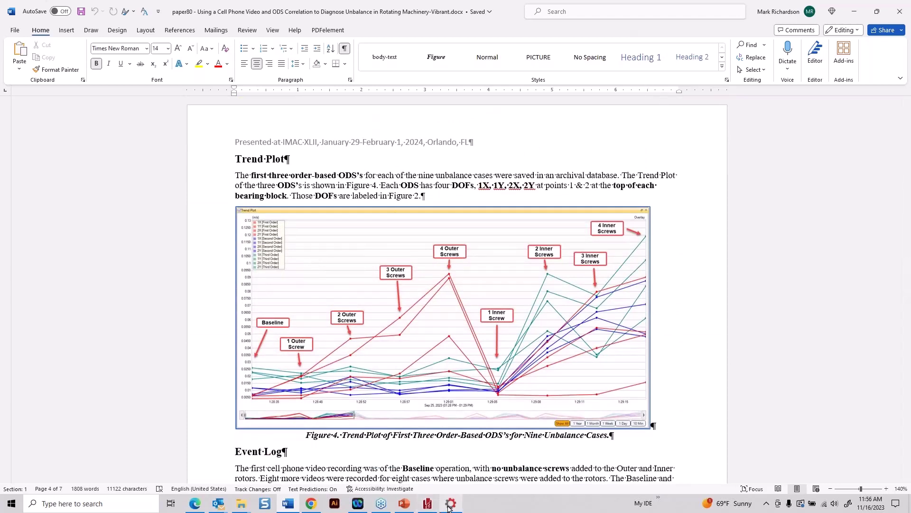
- Switch back to the Machine Monitoring Console in a maximized window and display the machine's trend plot for the full archived period
{"action": "left_click", "coordinate": [451, 504]}
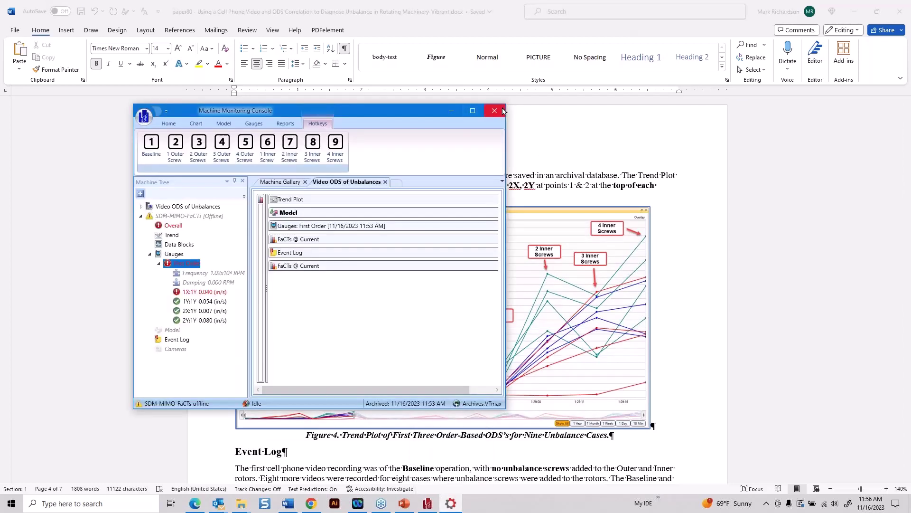
{"action": "left_click", "coordinate": [473, 110]}
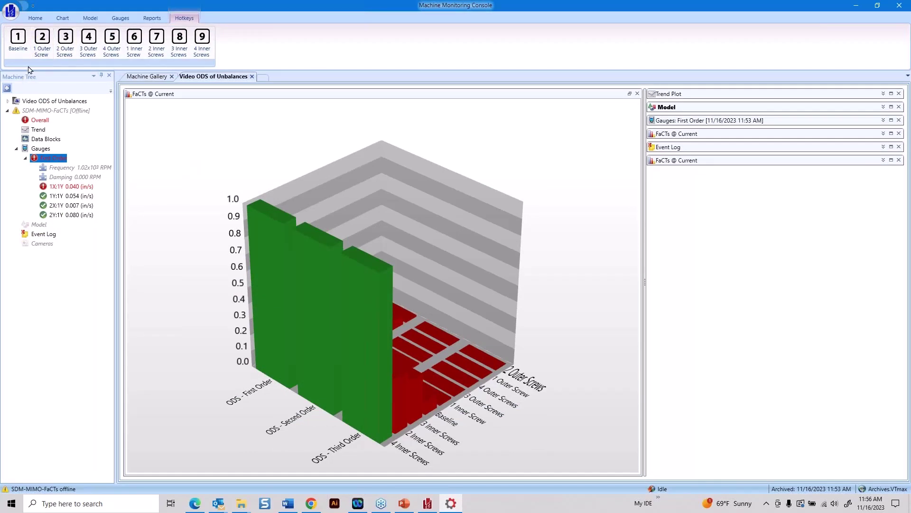
{"action": "left_click", "coordinate": [36, 18]}
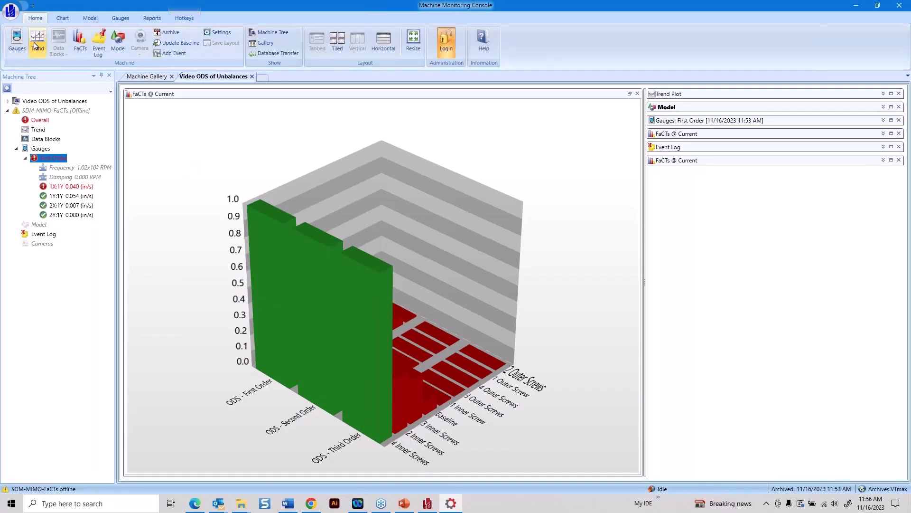
{"action": "left_click", "coordinate": [37, 41]}
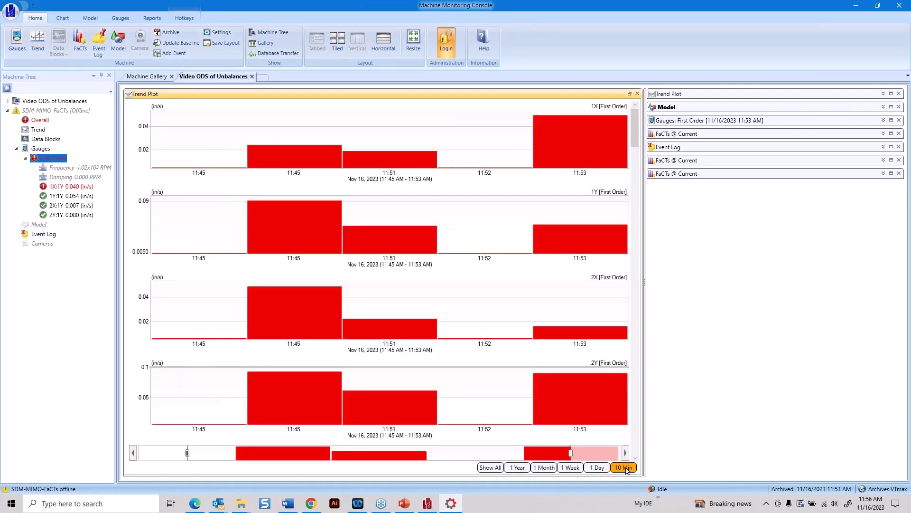
{"action": "left_click", "coordinate": [498, 470]}
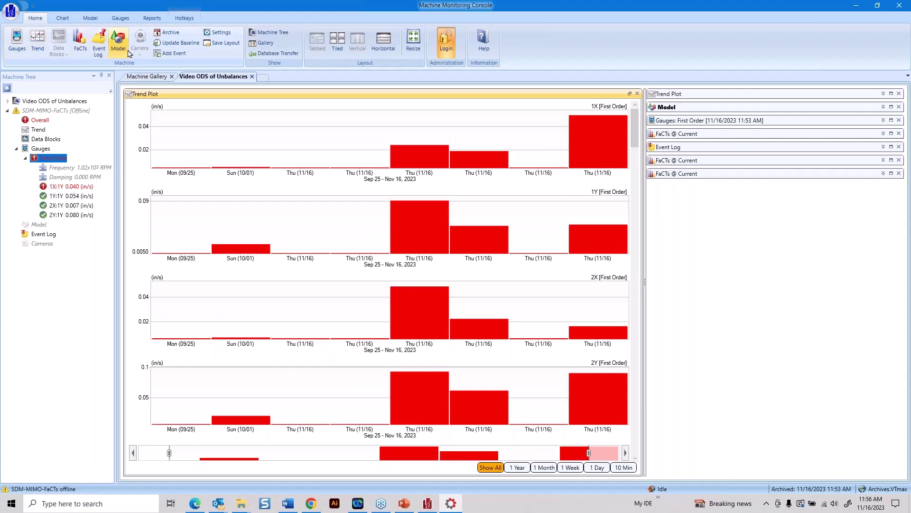
- Change the trend plot from bars to lines with points and widen its pane
{"action": "left_click", "coordinate": [65, 22]}
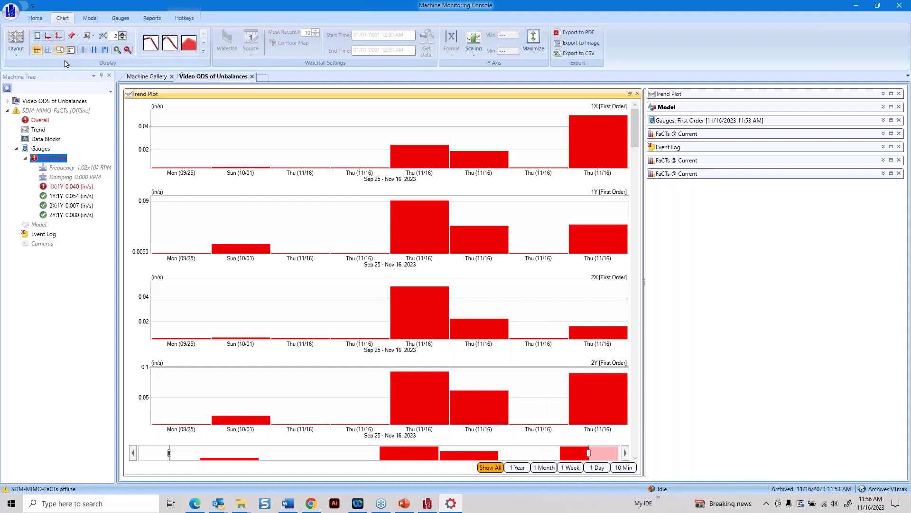
{"action": "left_click", "coordinate": [150, 45]}
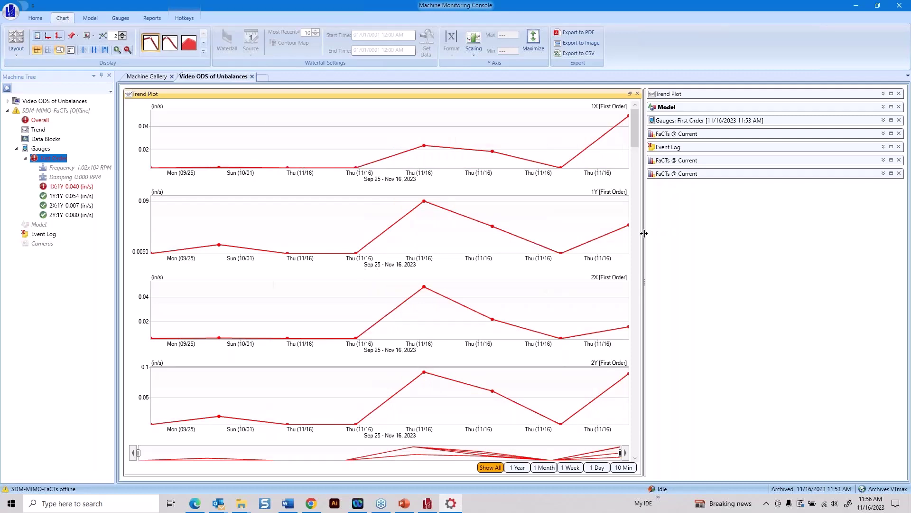
{"action": "left_click_drag", "start_coordinate": [644, 233], "coordinate": [752, 235]}
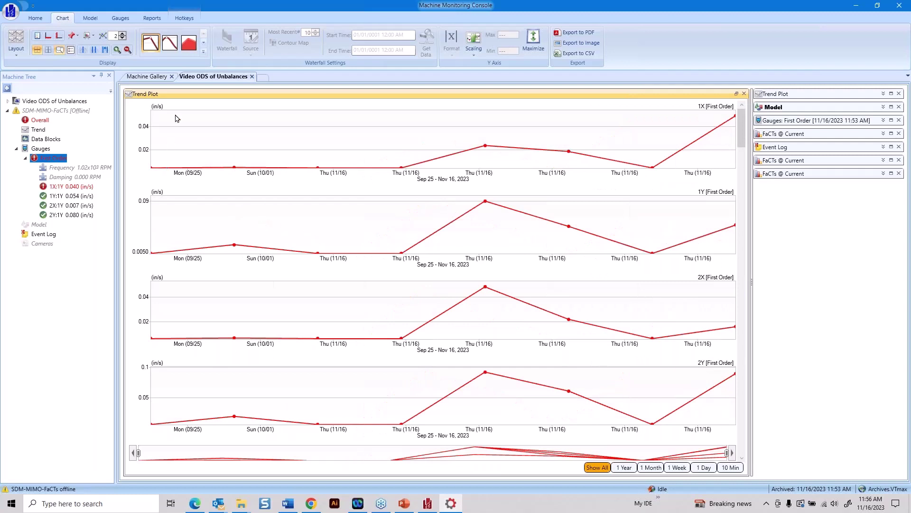
- Run outer-screw hotkey scripts to add more data to the archive and examine the new trend plot points
{"action": "left_click", "coordinate": [182, 19]}
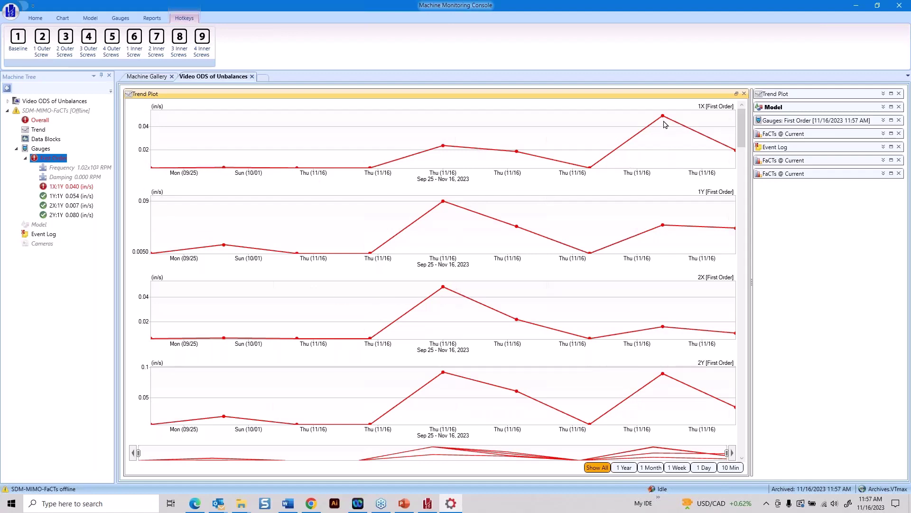
{"action": "left_click", "coordinate": [57, 50]}
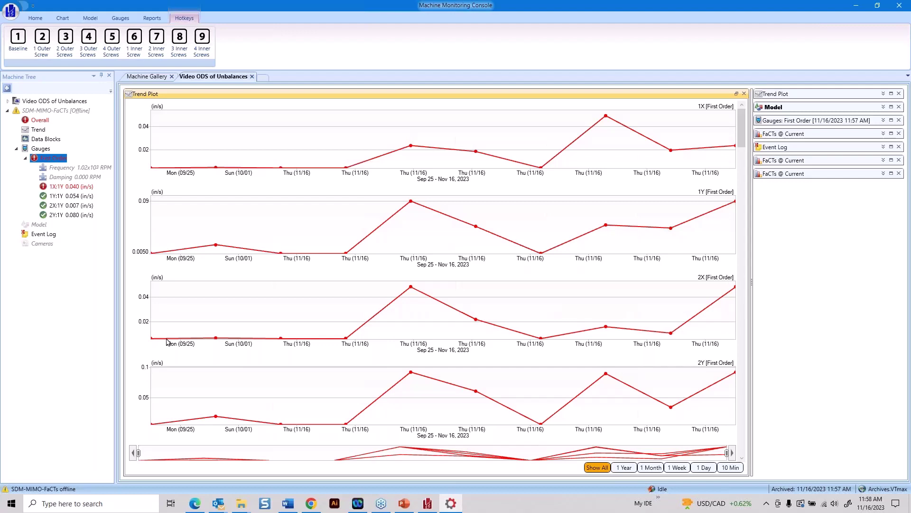
- Return to the Word paper and review its Event Log, FaCTs and Baseline Case sections, including Figures 5 and 6
{"action": "left_click", "coordinate": [856, 8]}
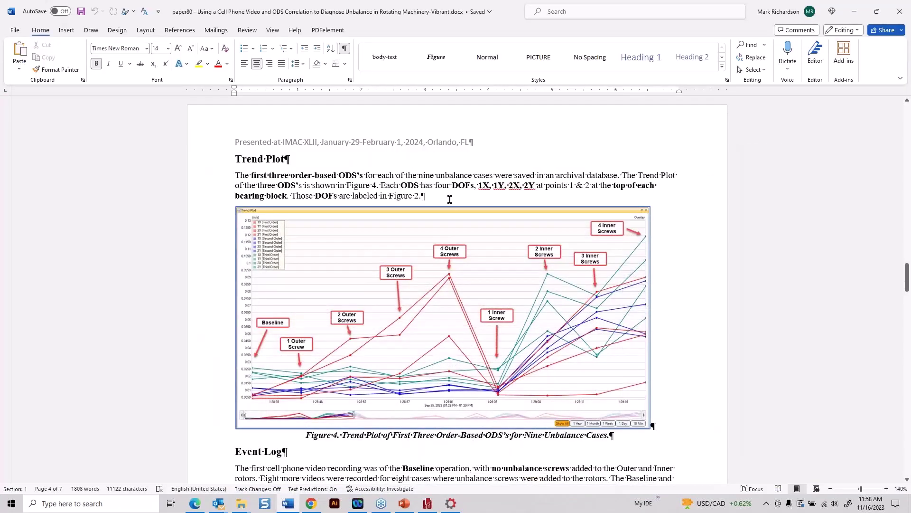
{"action": "scroll", "coordinate": [450, 199], "scroll_direction": "down", "scroll_amount": 3}
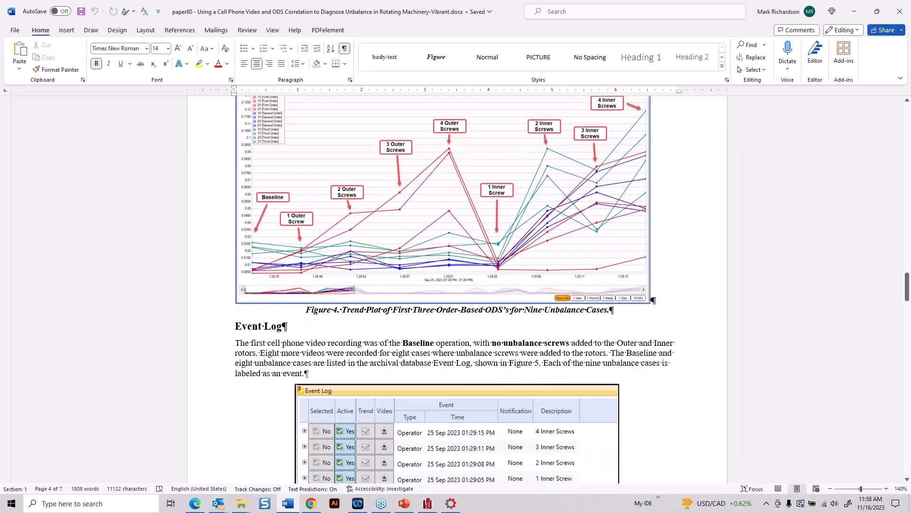
{"action": "scroll", "coordinate": [457, 289], "scroll_direction": "down", "scroll_amount": 4}
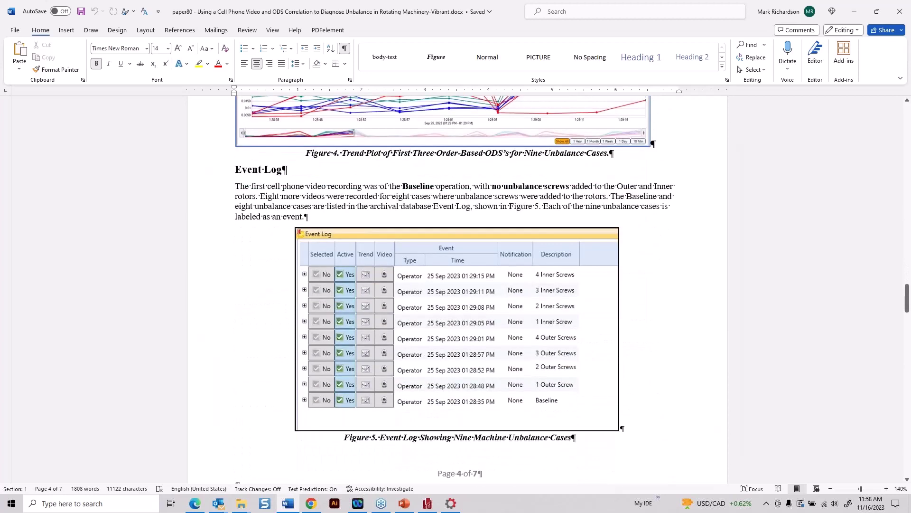
{"action": "scroll", "coordinate": [449, 199], "scroll_direction": "down", "scroll_amount": 3}
{"action": "scroll", "coordinate": [448, 198], "scroll_direction": "down", "scroll_amount": 1}
{"action": "scroll", "coordinate": [446, 197], "scroll_direction": "down", "scroll_amount": 7}
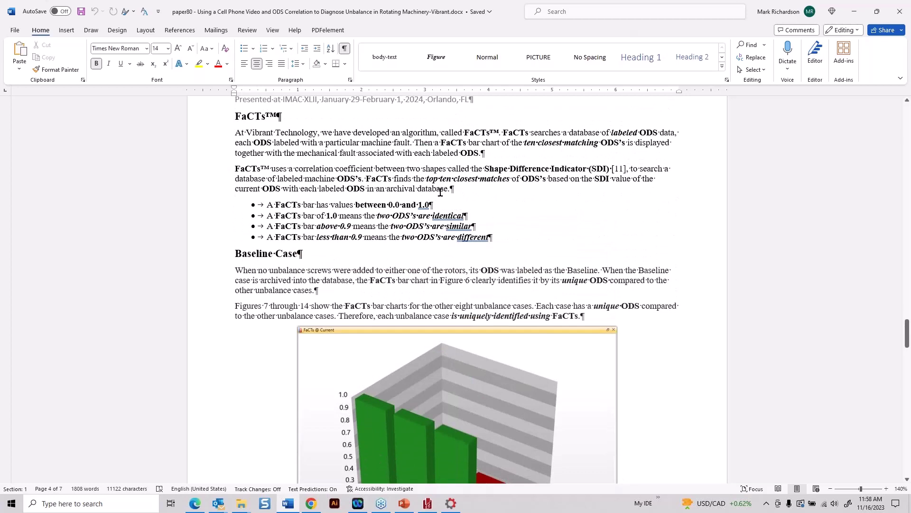
{"action": "scroll", "coordinate": [440, 192], "scroll_direction": "down", "scroll_amount": 3}
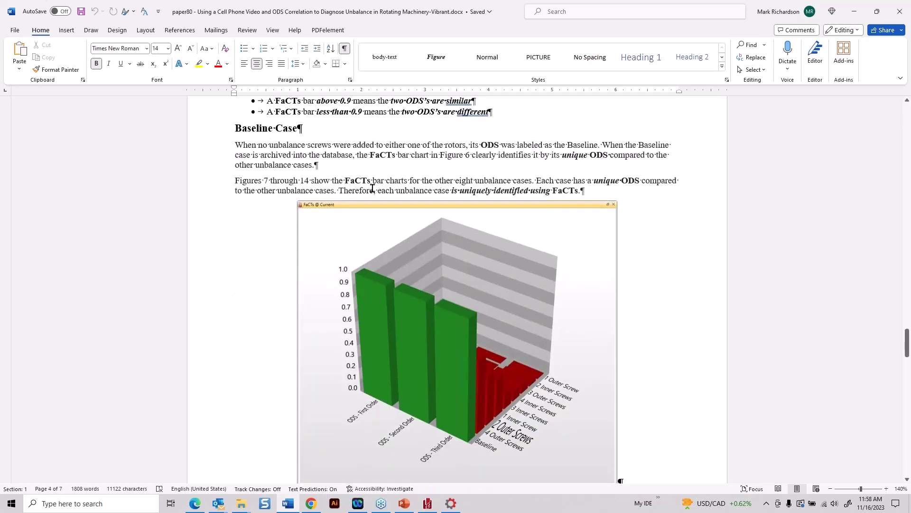
{"action": "scroll", "coordinate": [368, 183], "scroll_direction": "up", "scroll_amount": 1}
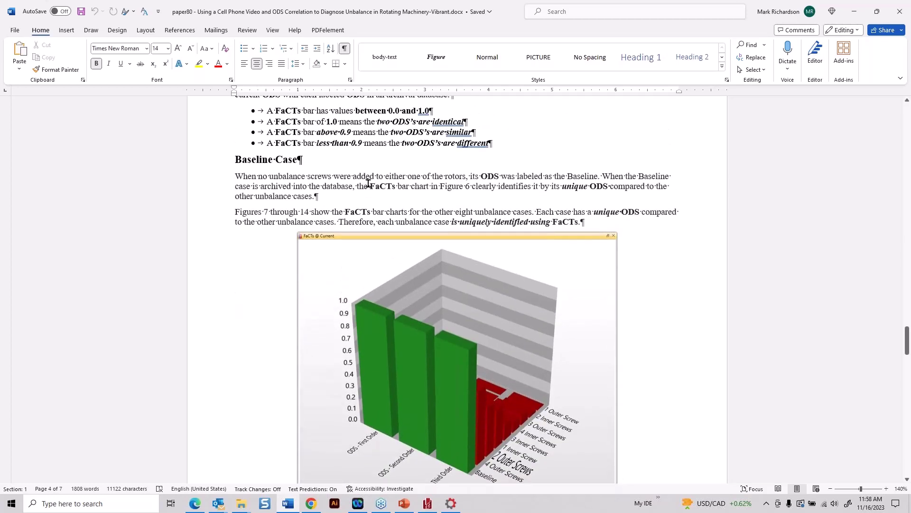
{"action": "scroll", "coordinate": [368, 183], "scroll_direction": "down", "scroll_amount": 2}
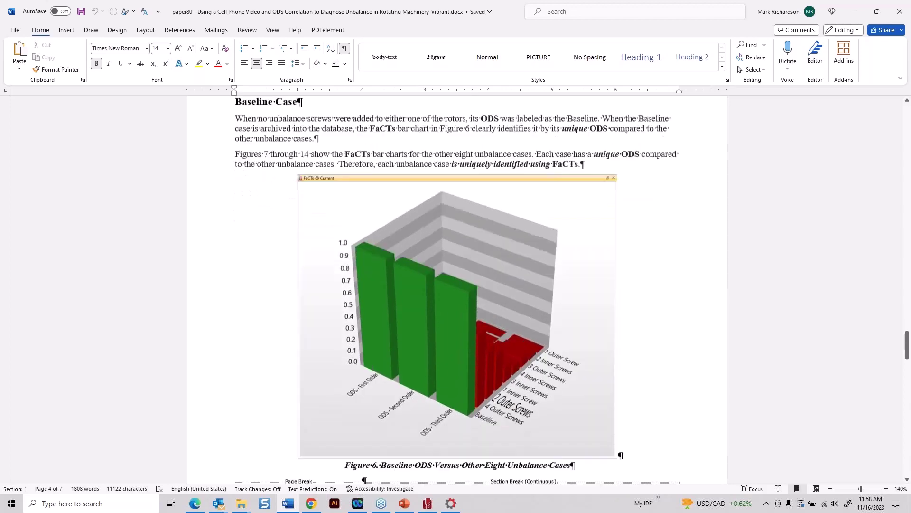
{"action": "scroll", "coordinate": [368, 184], "scroll_direction": "up", "scroll_amount": 5}
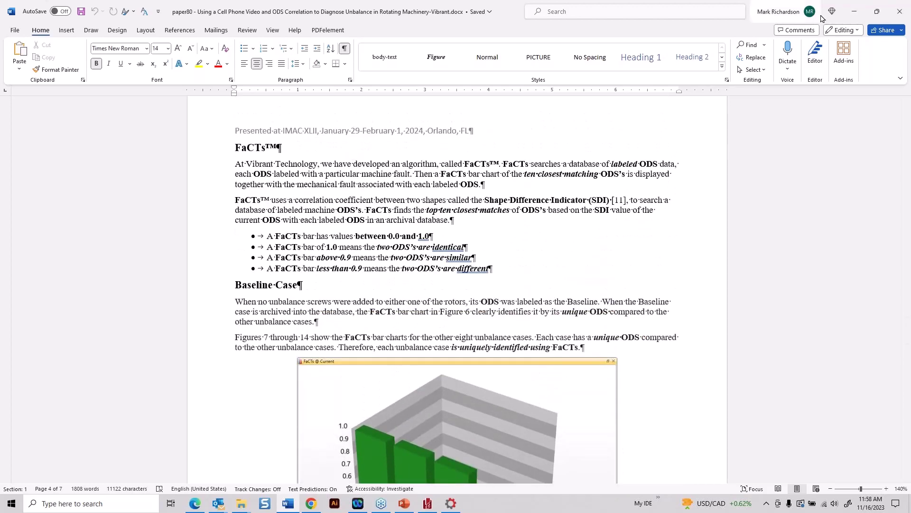
- Minimize the paper and open the Using Your Cell Phone presentation from the desktop
{"action": "left_click", "coordinate": [855, 11]}
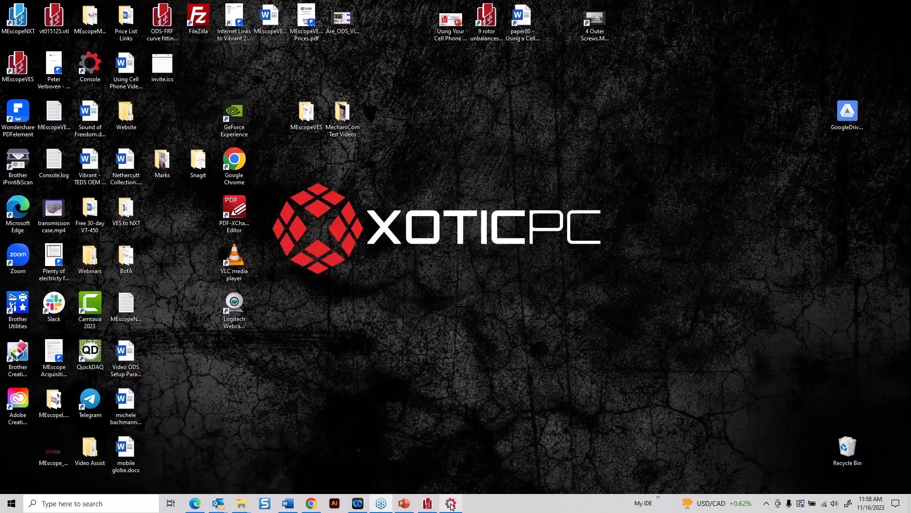
{"action": "double_click", "coordinate": [453, 21]}
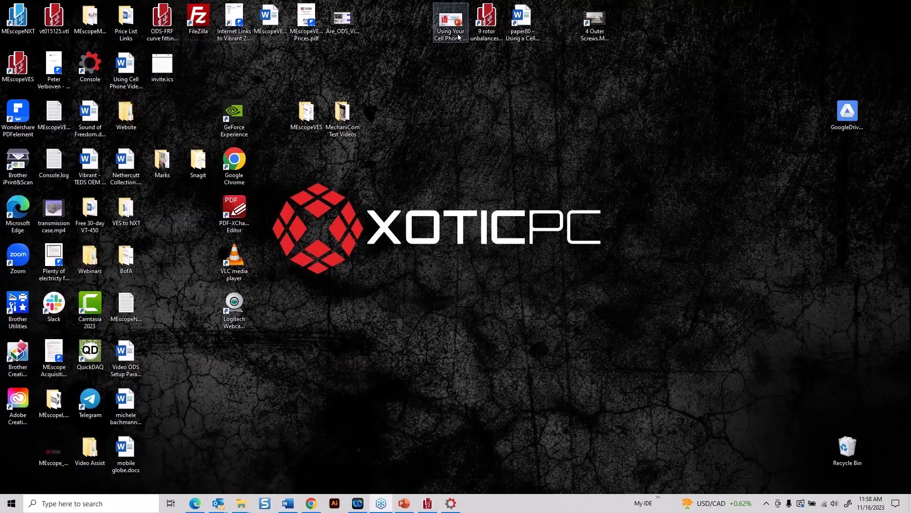